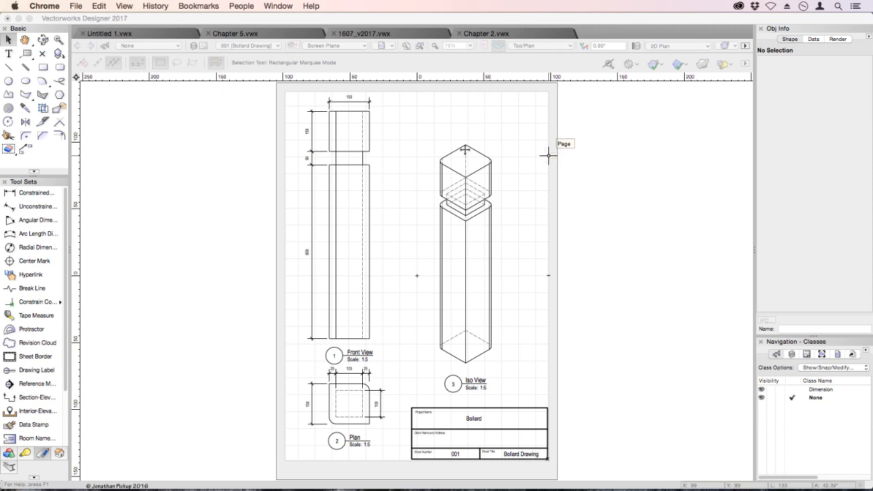
Examine the bollard's Front View viewport in Chapter 2.vwx and the list of layers in Chapter 5.vwx
{"action": "left_click", "coordinate": [340, 167]}
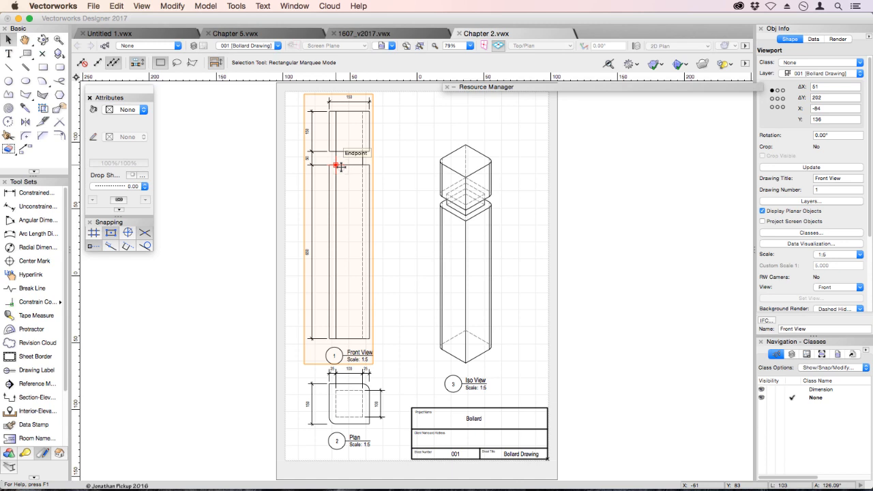
{"action": "left_click", "coordinate": [236, 34]}
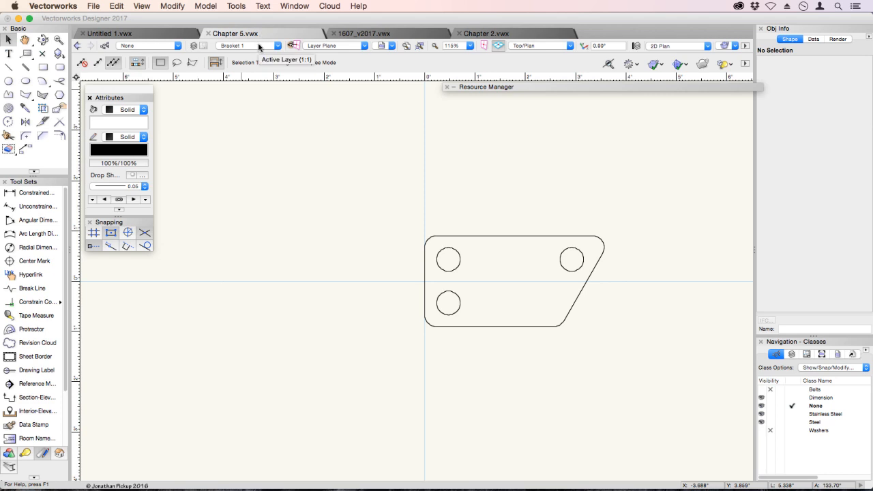
{"action": "left_click", "coordinate": [258, 46]}
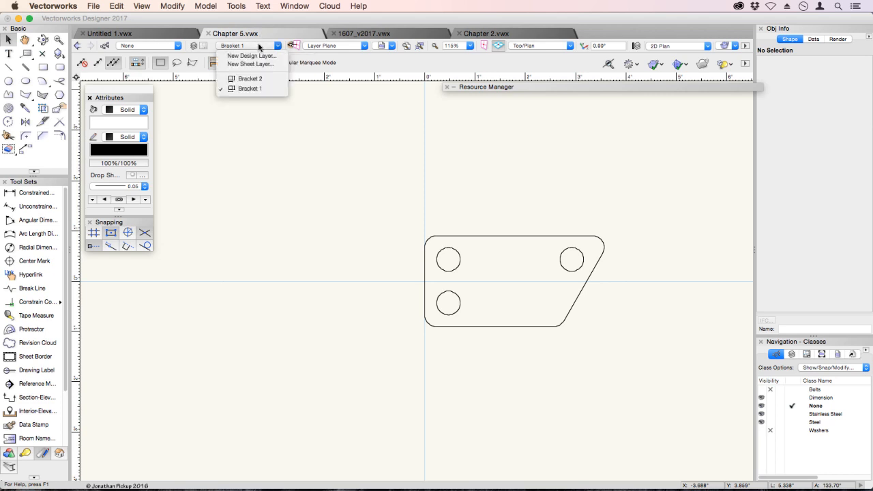
{"action": "left_click", "coordinate": [344, 95]}
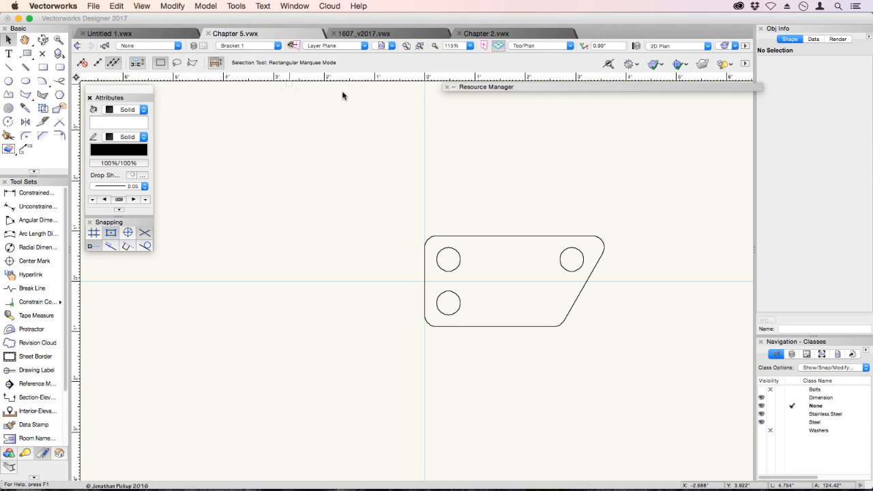
Examine the front, side and plan drawing groups placed around the pavilion model in 1607_v2017.vwx
{"action": "left_click", "coordinate": [360, 34]}
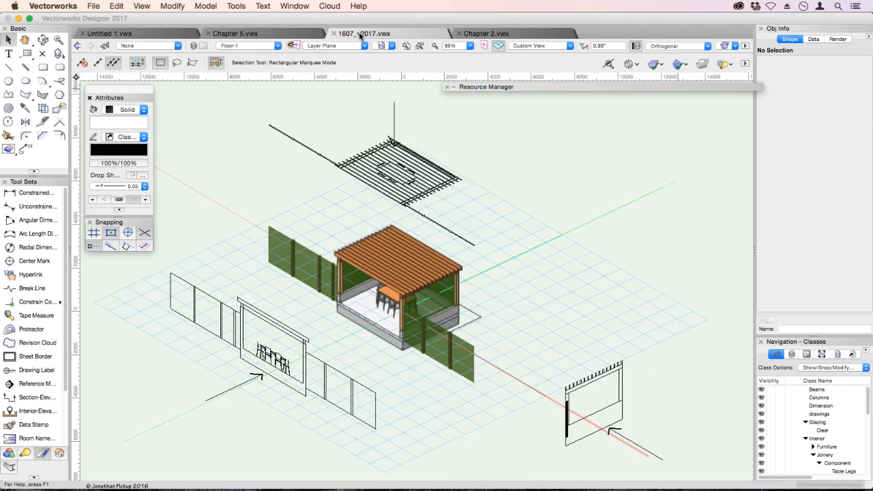
{"action": "left_click", "coordinate": [206, 293]}
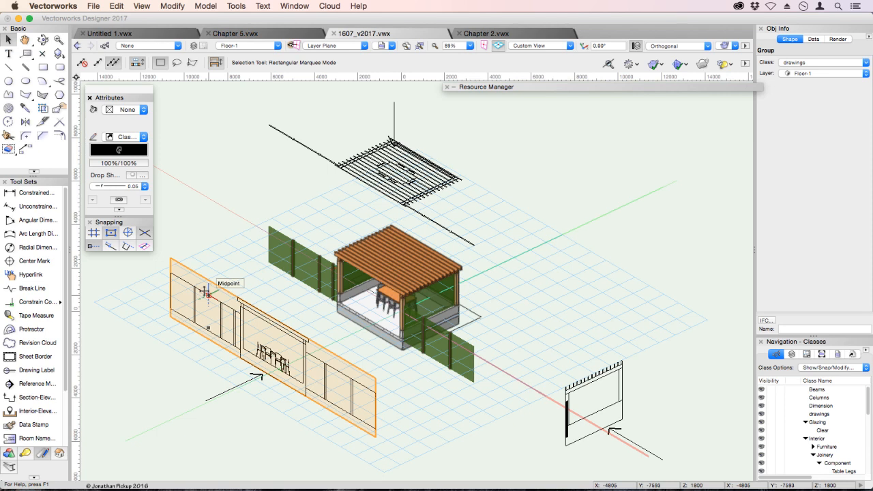
{"action": "left_click_drag", "start_coordinate": [206, 293], "coordinate": [260, 337]}
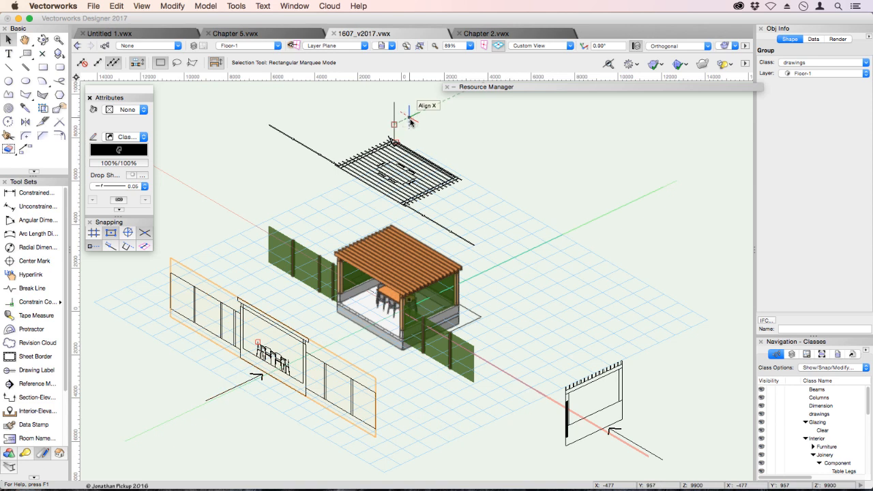
{"action": "left_click", "coordinate": [569, 392]}
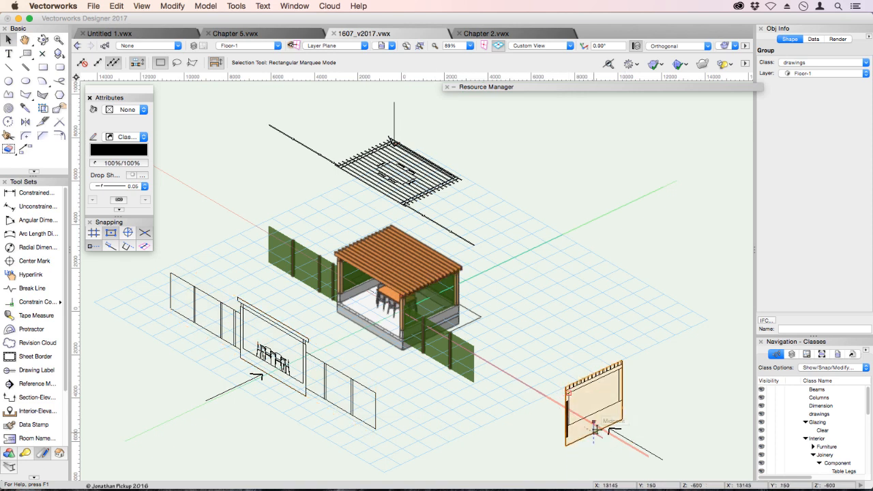
{"action": "left_click", "coordinate": [323, 399]}
{"action": "left_click", "coordinate": [396, 180]}
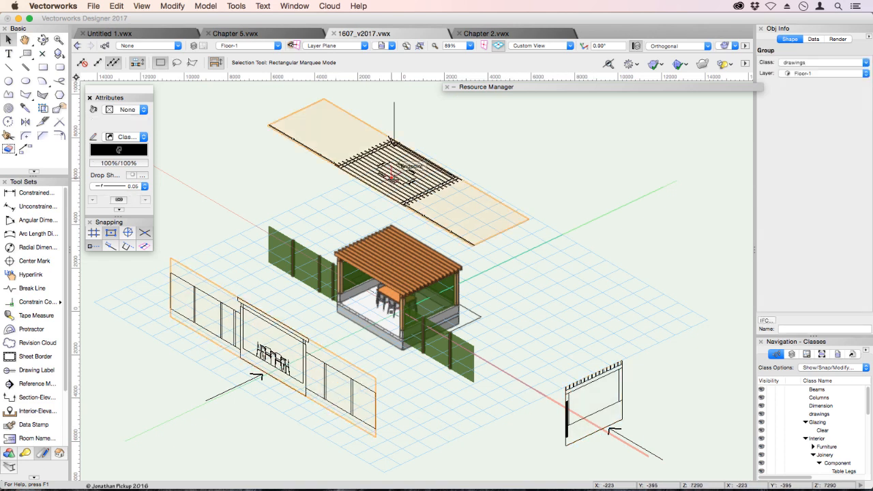
{"action": "left_click", "coordinate": [580, 383]}
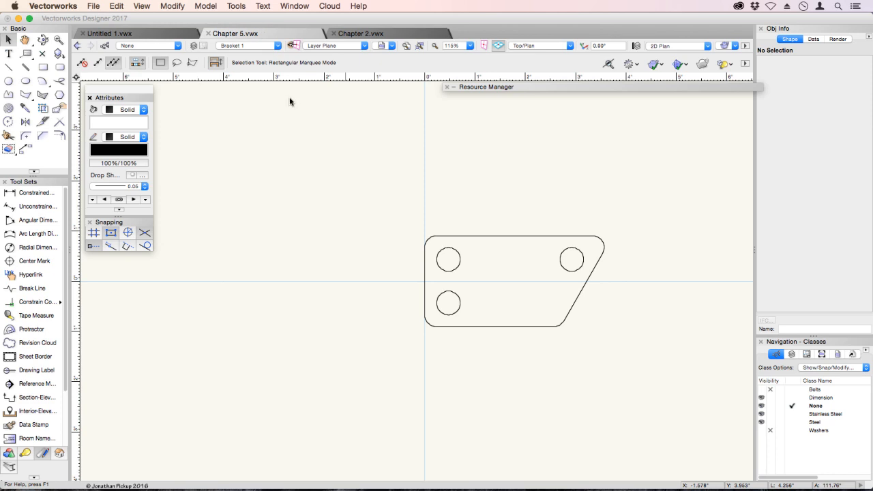
Set the layer options in Chapter 5.vwx to Active Only
{"action": "right_click", "coordinate": [291, 115]}
{"action": "mouse_move", "coordinate": [318, 228]}
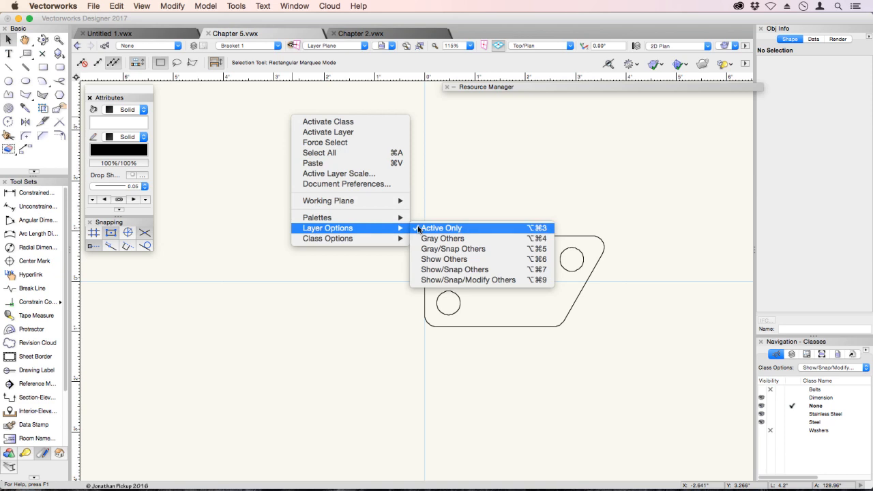
{"action": "left_click", "coordinate": [436, 229]}
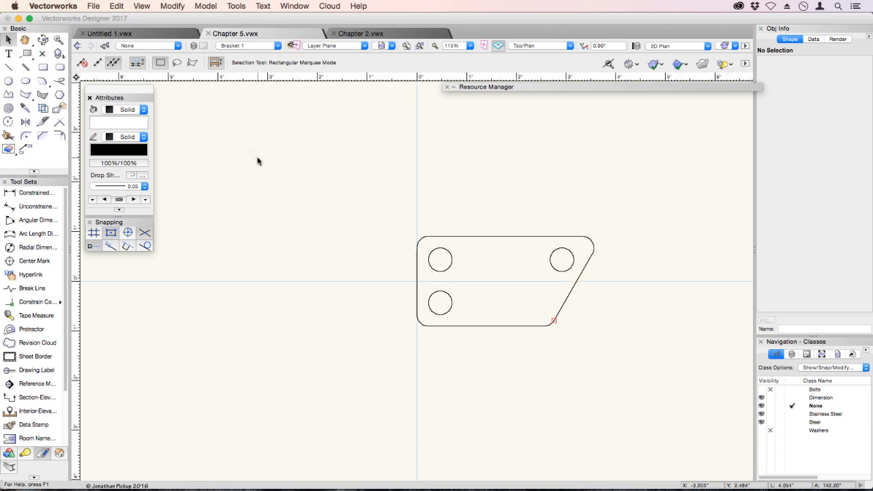
Draw a rectangle about 4 1/4" wide and 2 3/8" high enclosing the whole bracket
{"action": "left_click", "coordinate": [43, 66]}
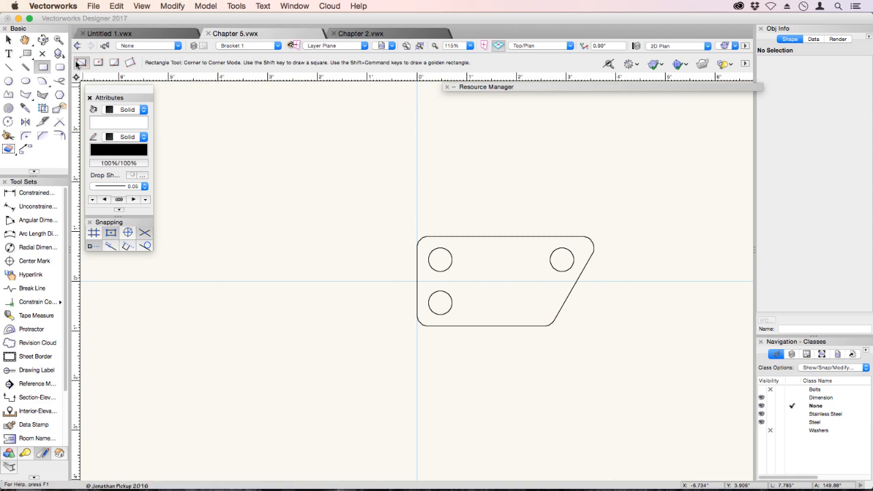
{"action": "left_click", "coordinate": [397, 222]}
{"action": "left_click", "coordinate": [609, 339]}
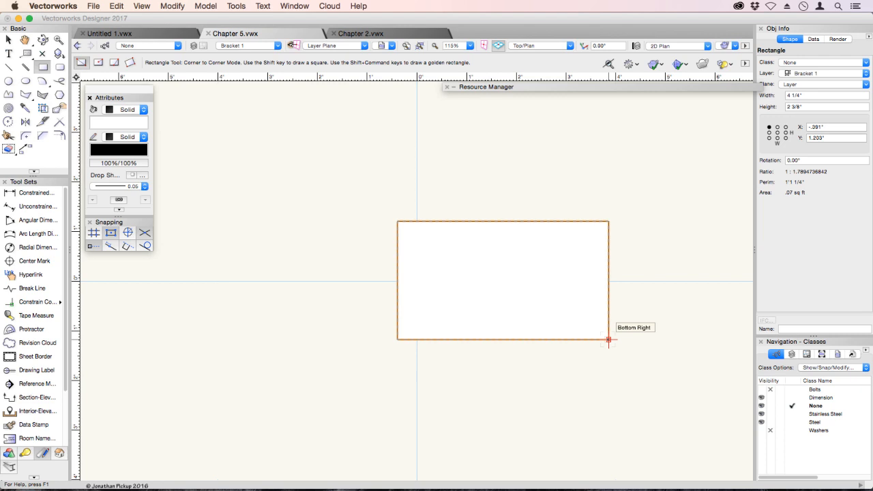
Start a new viewport that uses the rectangle as its crop and name it "Bracket 1 plan"
{"action": "left_click", "coordinate": [142, 6]}
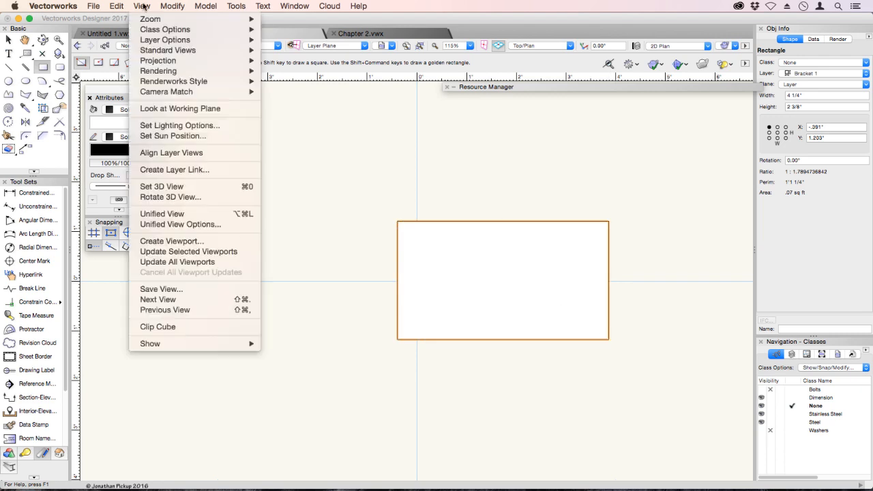
{"action": "left_click", "coordinate": [174, 242]}
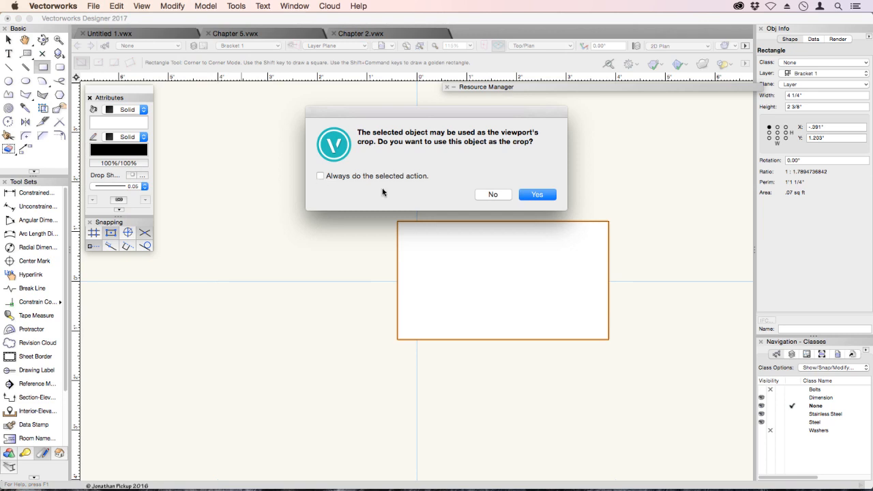
{"action": "left_click", "coordinate": [538, 195]}
{"action": "left_click", "coordinate": [538, 196]}
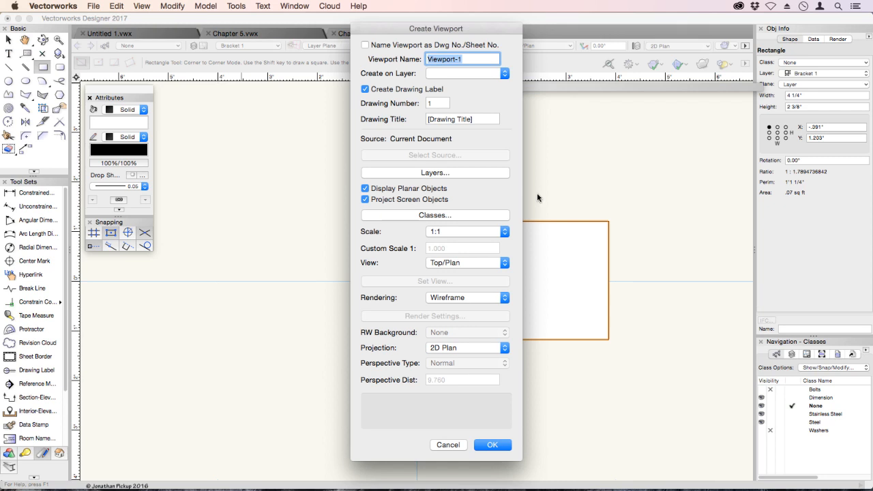
{"action": "type", "text": "Bracket 1 plan"}
Place the viewport on a new sheet layer numbered 001 with the title "Bracket 1 Drawing"
{"action": "left_click", "coordinate": [497, 73]}
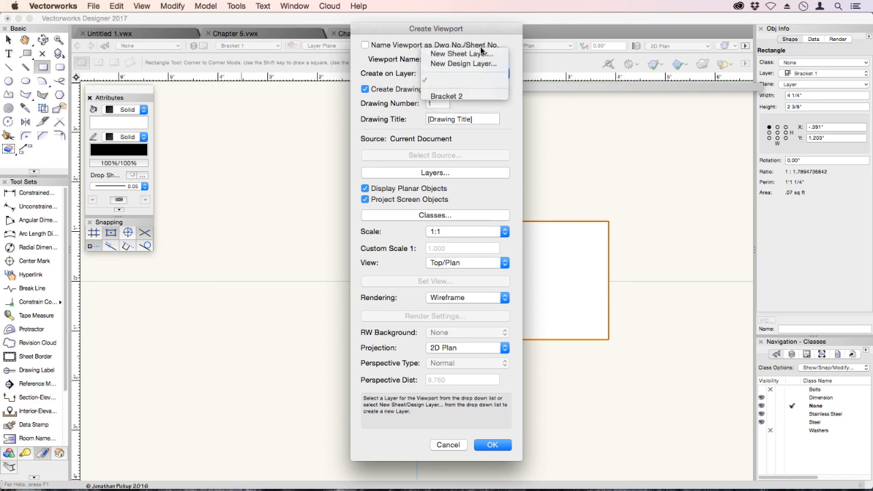
{"action": "left_click", "coordinate": [482, 48]}
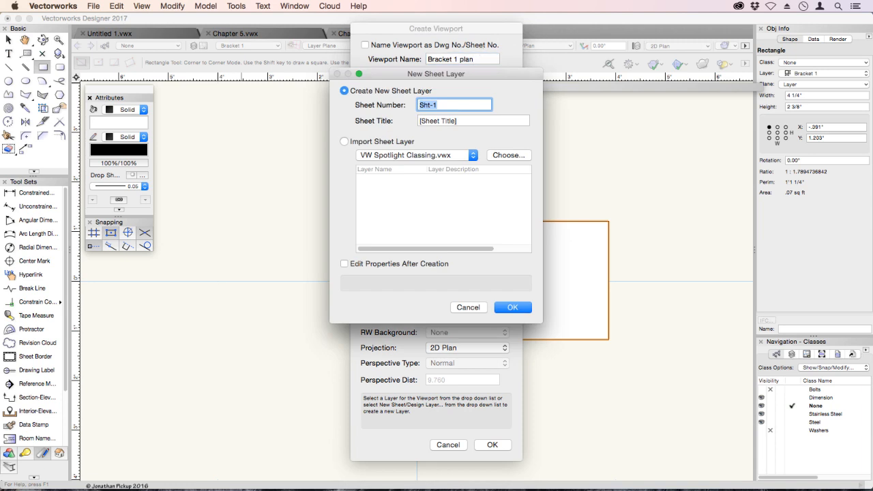
{"action": "type", "text": "001"}
{"action": "key", "text": "Tab"}
{"action": "type", "text": "B"}
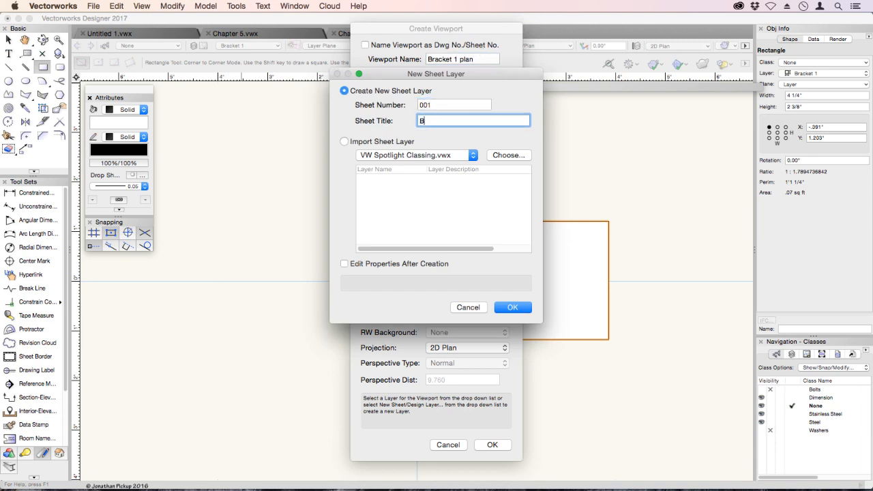
{"action": "type", "text": "racket 1 Drawing"}
{"action": "left_click", "coordinate": [512, 307]}
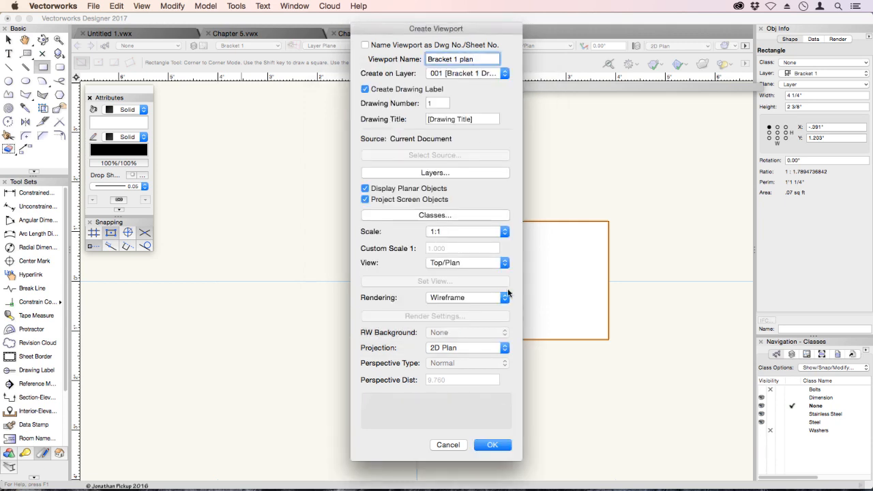
Set the viewport's drawing title to "Plan", keeping drawing number 1
{"action": "key", "text": "Tab"}
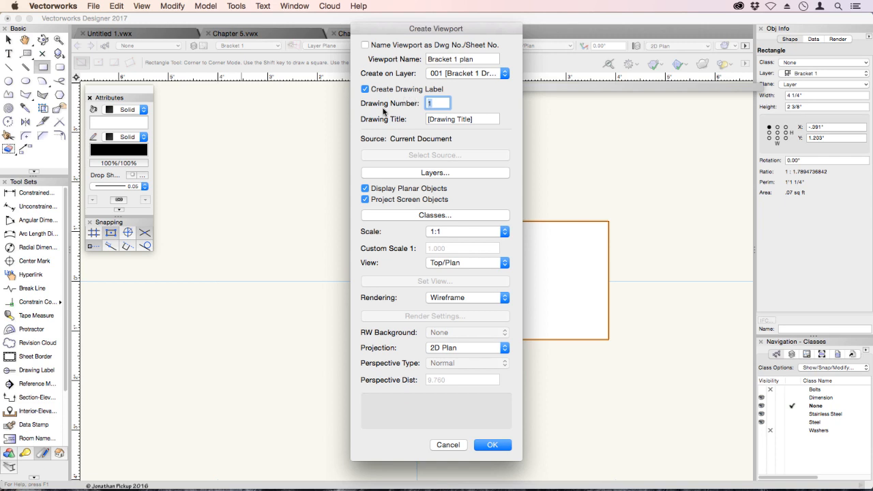
{"action": "left_click", "coordinate": [473, 120]}
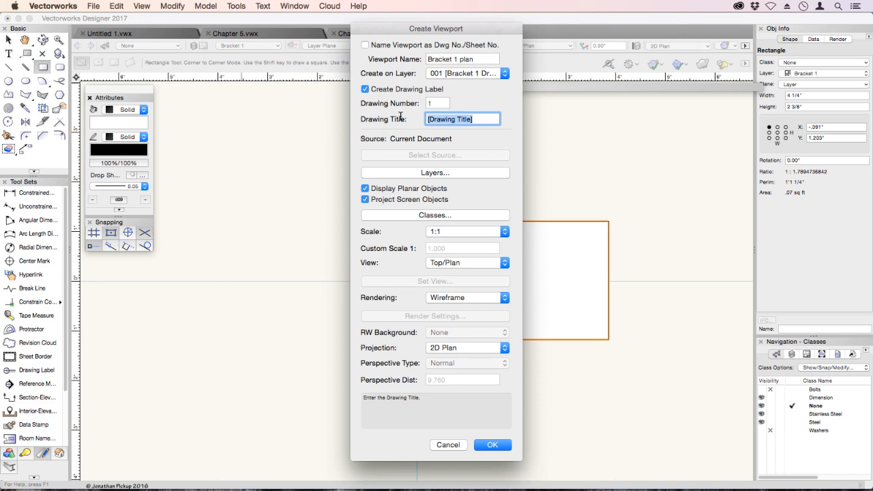
{"action": "type", "text": "Pl"}
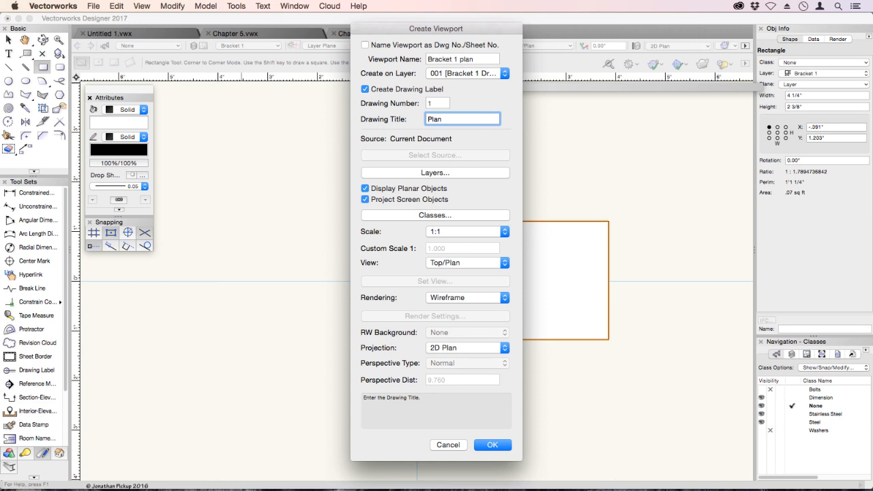
{"action": "type", "text": "an"}
{"action": "left_click_drag", "start_coordinate": [442, 116], "coordinate": [429, 115]}
{"action": "left_click", "coordinate": [476, 60]}
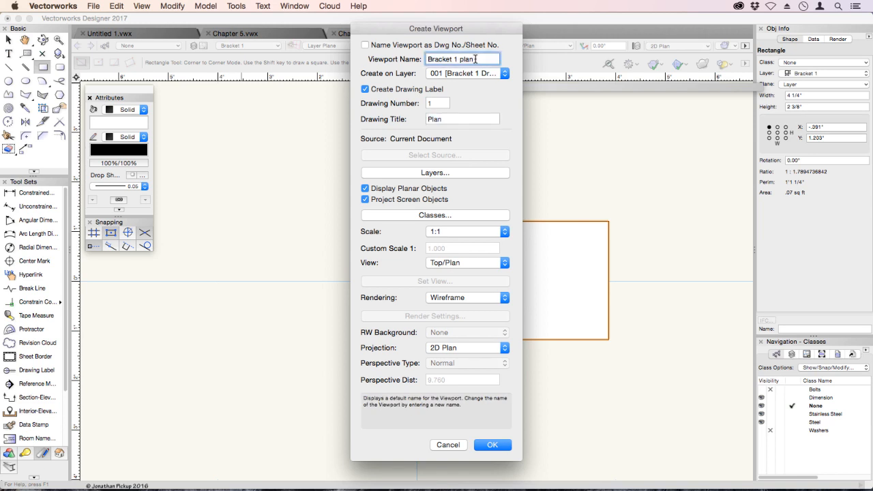
Set the Bracket 2 layer to invisible in the viewport and accept the viewport's class visibilities
{"action": "left_click", "coordinate": [490, 173]}
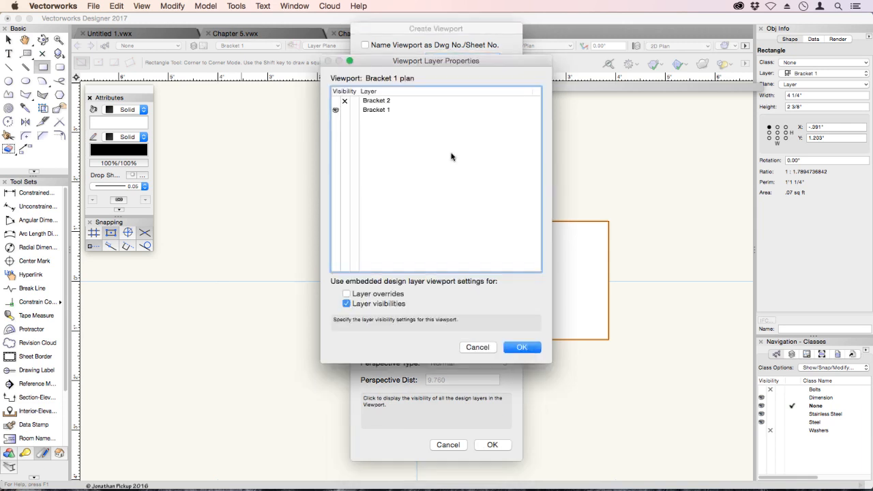
{"action": "left_click", "coordinate": [341, 102]}
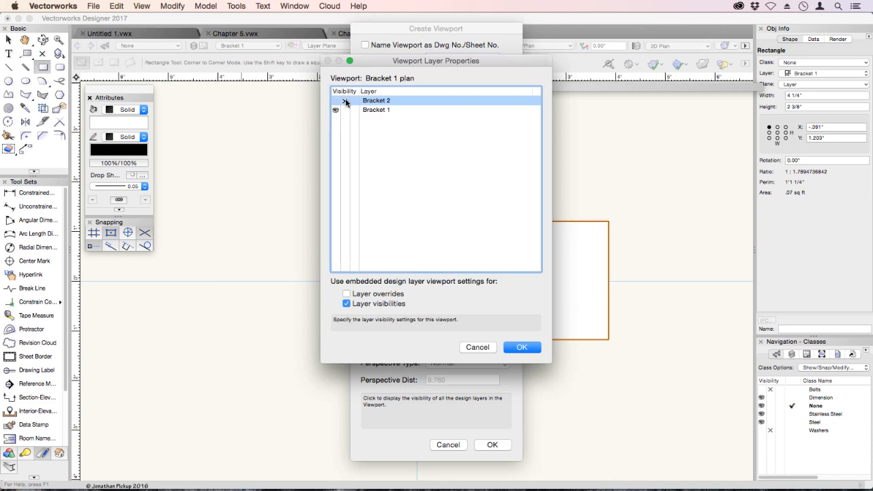
{"action": "left_click", "coordinate": [344, 101]}
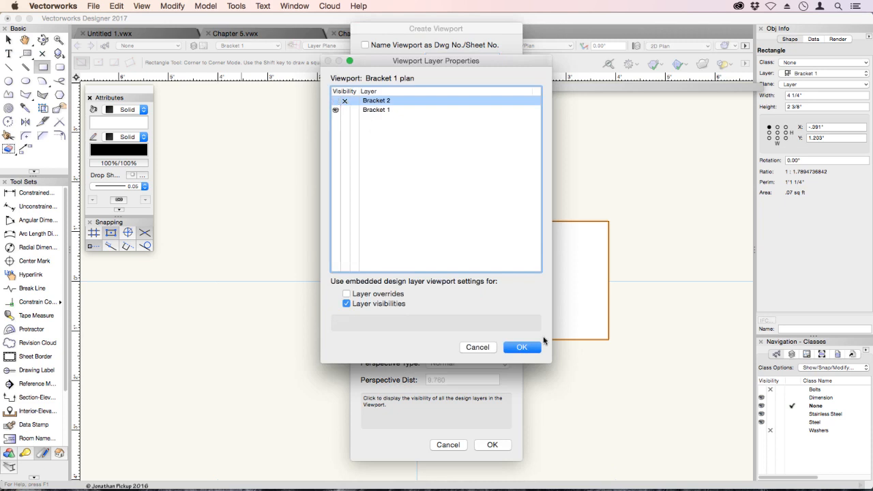
{"action": "left_click", "coordinate": [522, 348]}
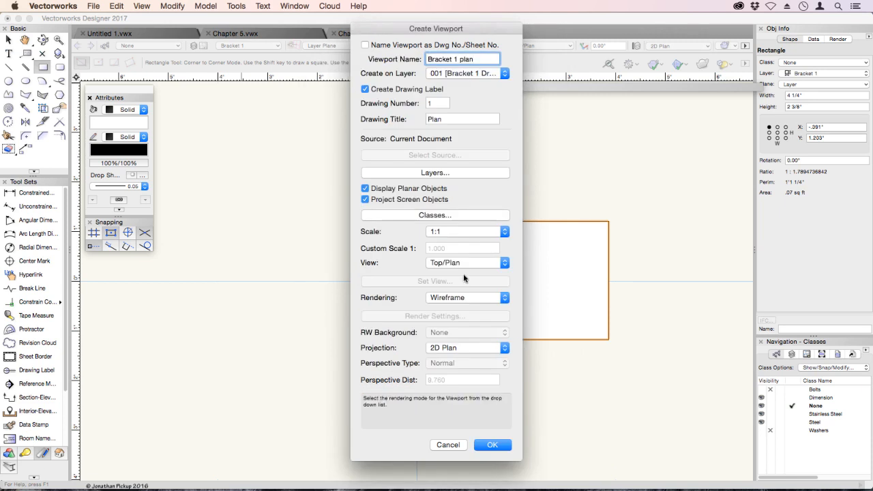
{"action": "left_click", "coordinate": [436, 215]}
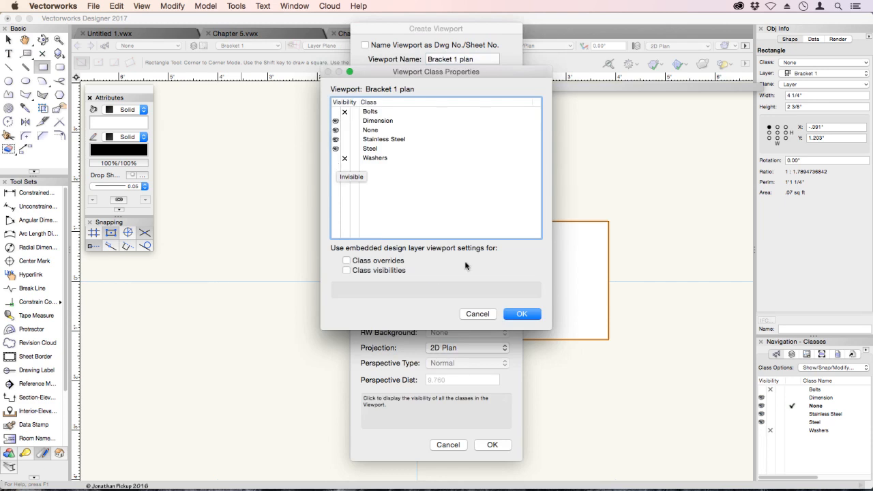
{"action": "left_click", "coordinate": [522, 314]}
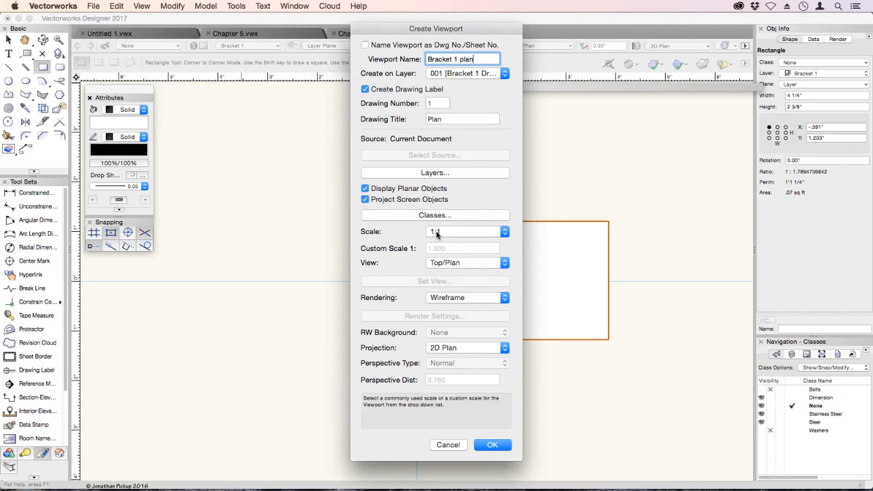
Set the viewport's view to Top and its rendering to Dashed Hidden line
{"action": "left_click", "coordinate": [443, 263]}
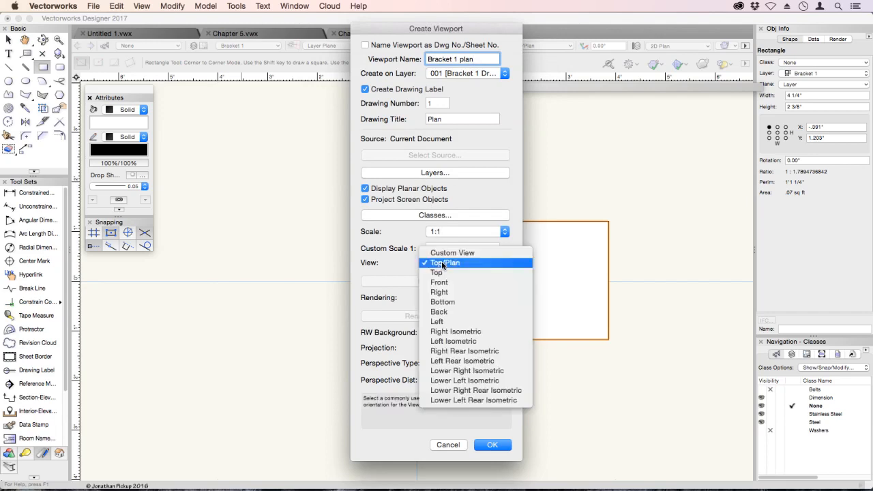
{"action": "left_click", "coordinate": [442, 274]}
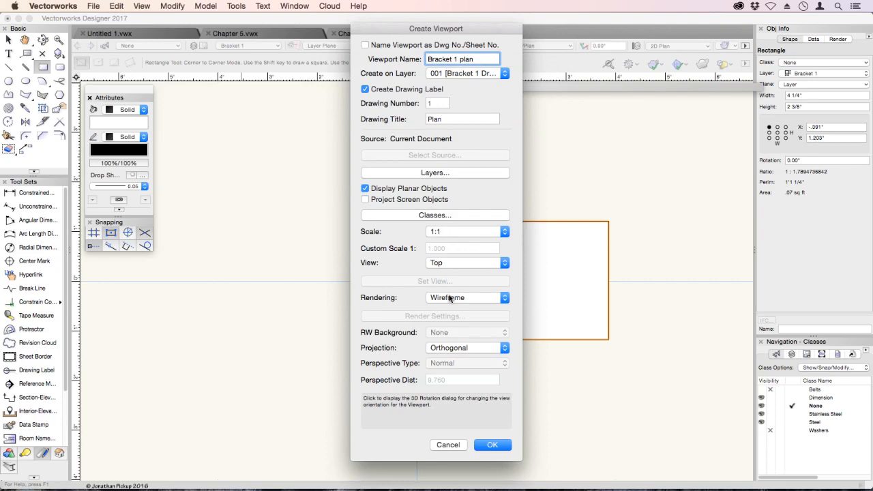
{"action": "left_click", "coordinate": [457, 299]}
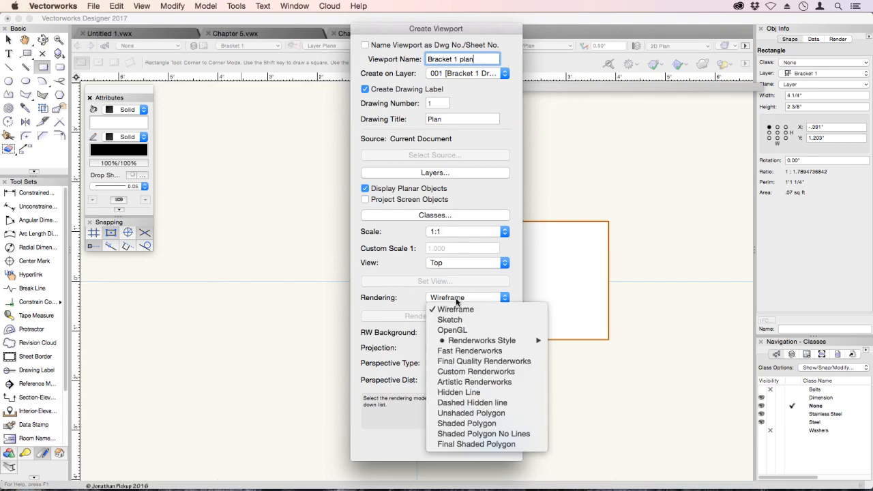
{"action": "left_click", "coordinate": [463, 402]}
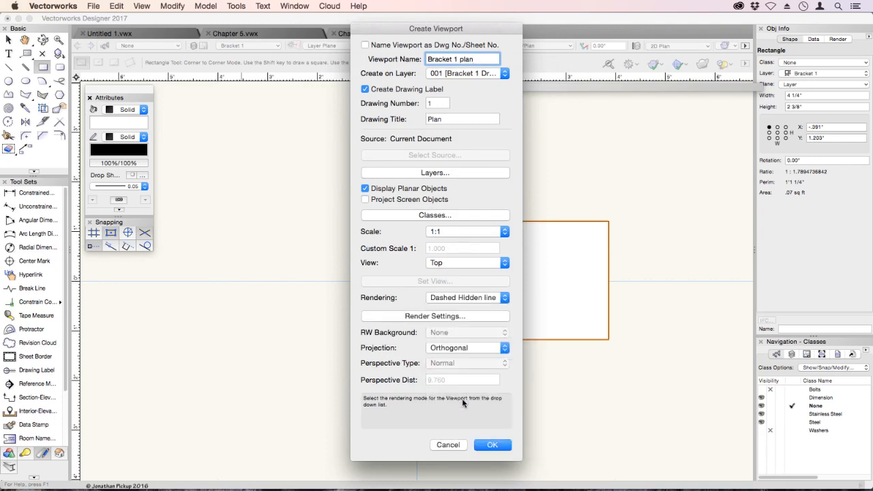
Accept the viewport's line render settings with Dash Style-1 and hidden line sketching off, and create the viewport
{"action": "left_click", "coordinate": [434, 315]}
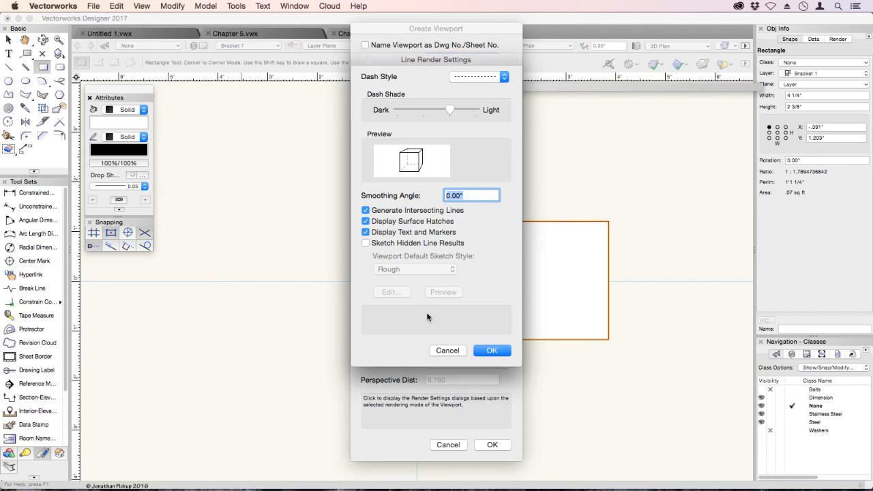
{"action": "left_click", "coordinate": [390, 243]}
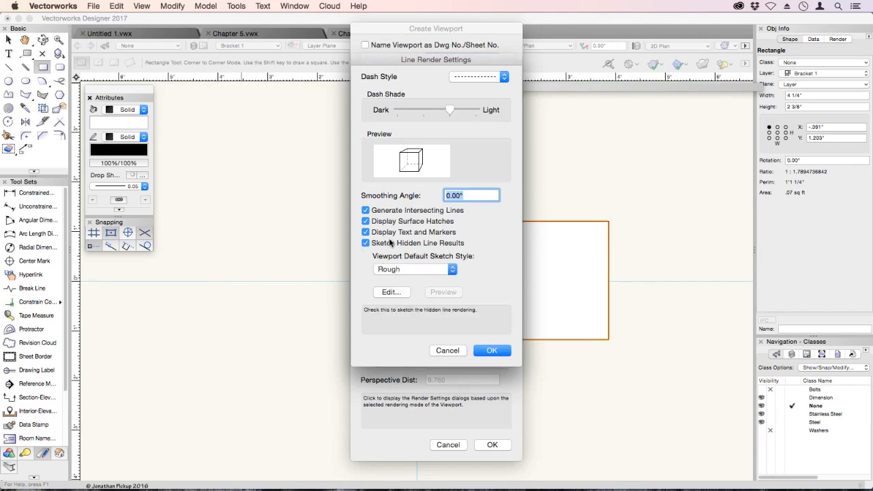
{"action": "left_click", "coordinate": [386, 244]}
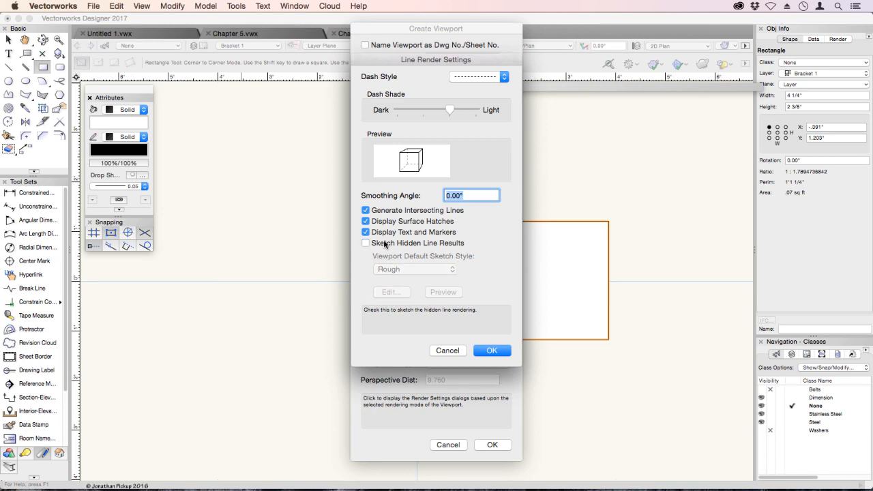
{"action": "left_click", "coordinate": [477, 80]}
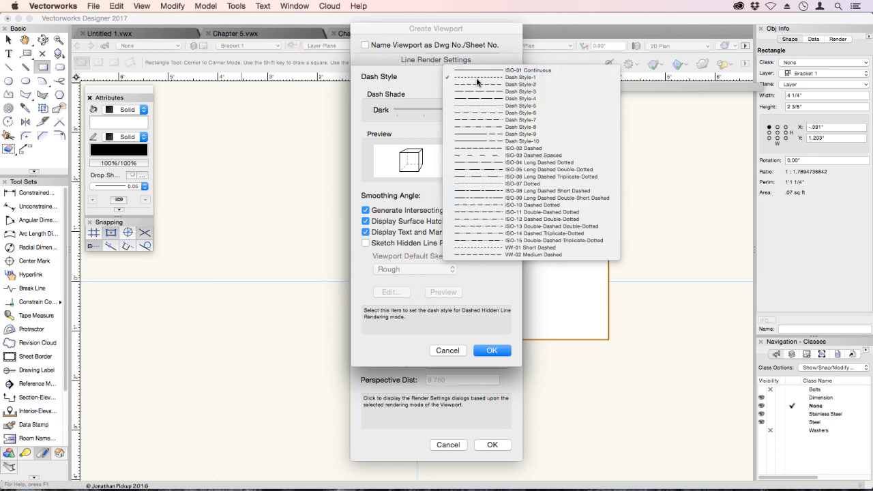
{"action": "left_click", "coordinate": [478, 81]}
{"action": "mouse_move", "coordinate": [451, 111]}
{"action": "left_mouse_down"}
{"action": "mouse_move", "coordinate": [430, 111]}
{"action": "mouse_move", "coordinate": [457, 114]}
{"action": "left_mouse_up"}
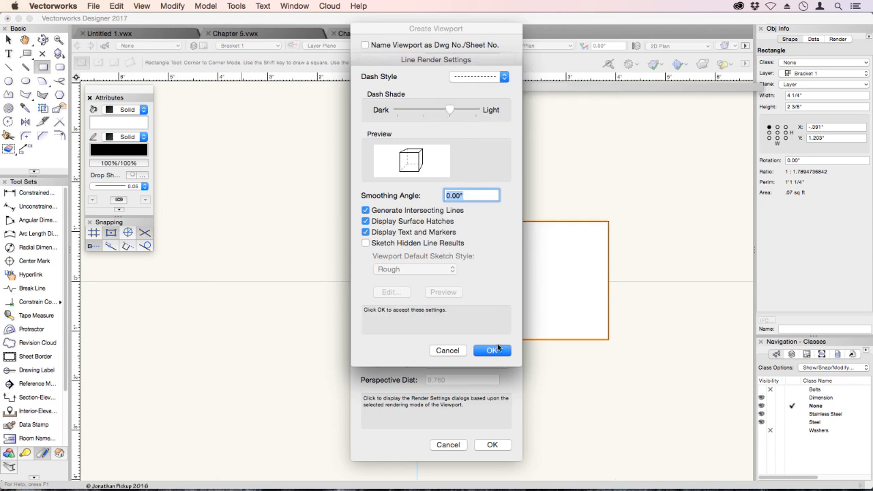
{"action": "left_click", "coordinate": [496, 350]}
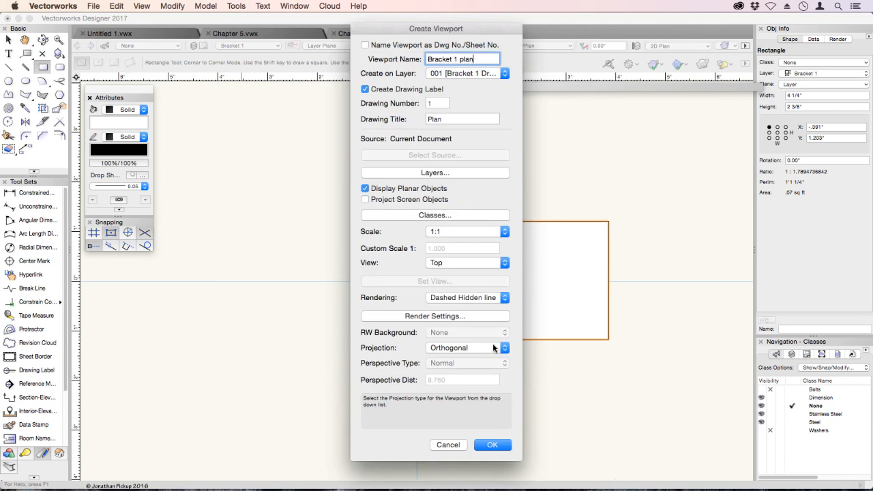
{"action": "left_click", "coordinate": [491, 445]}
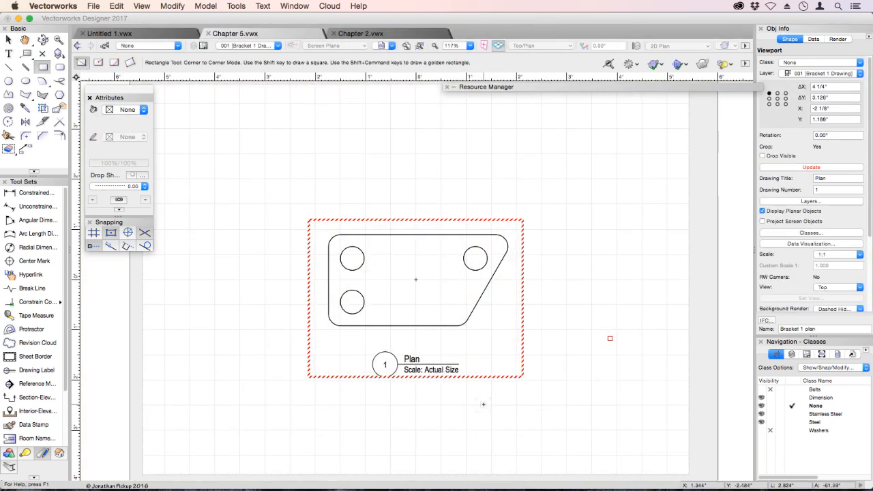
Move the plan viewport to the upper-left area of the sheet
{"action": "scroll", "coordinate": [482, 404], "scroll_direction": "down", "scroll_amount": 3}
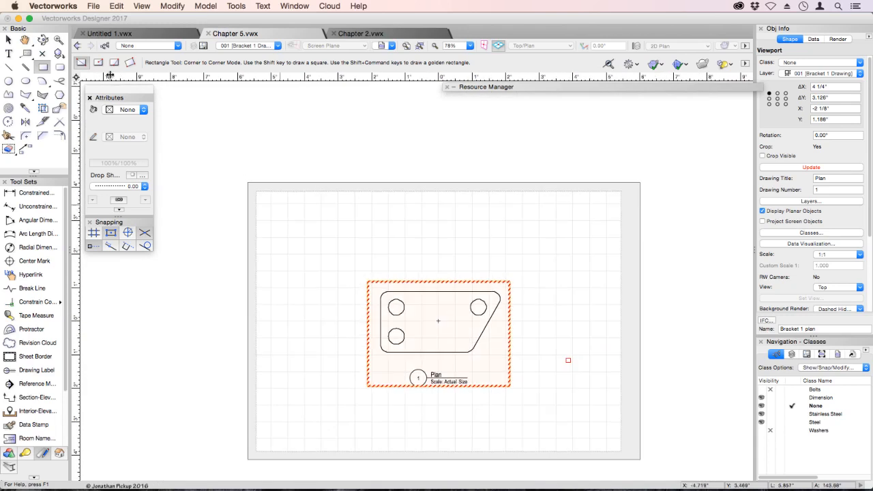
{"action": "key", "text": "x"}
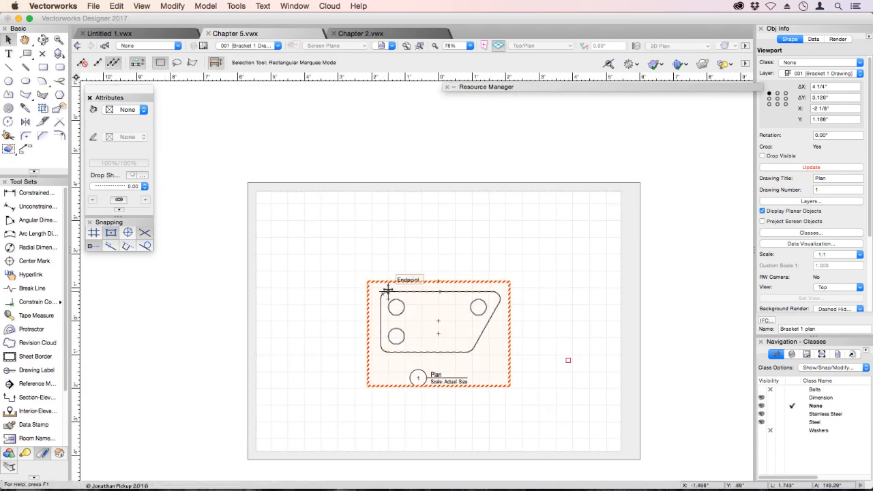
{"action": "left_click_drag", "start_coordinate": [424, 311], "coordinate": [302, 218]}
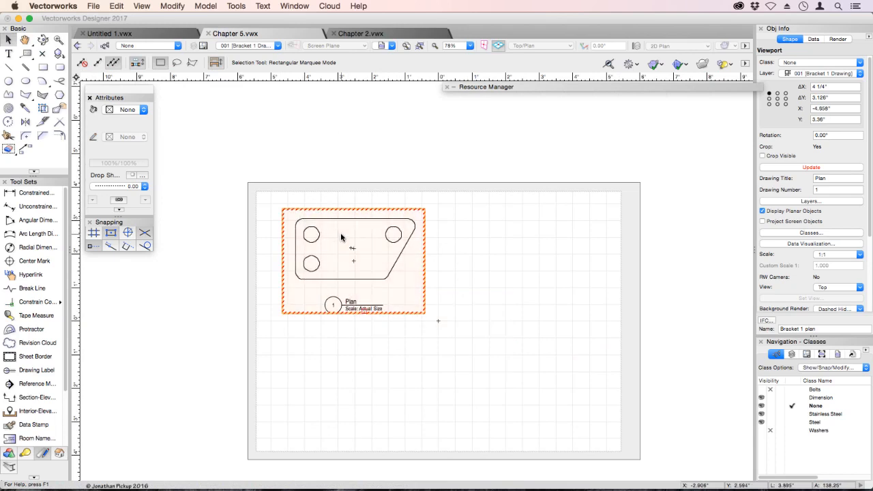
Make the plan viewport's crop outline visible and reselect the viewport
{"action": "left_click", "coordinate": [770, 157]}
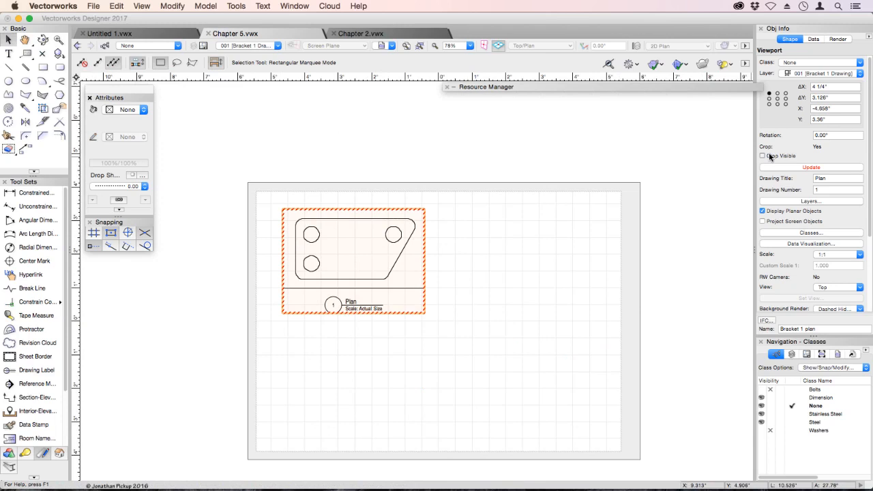
{"action": "left_click", "coordinate": [554, 292]}
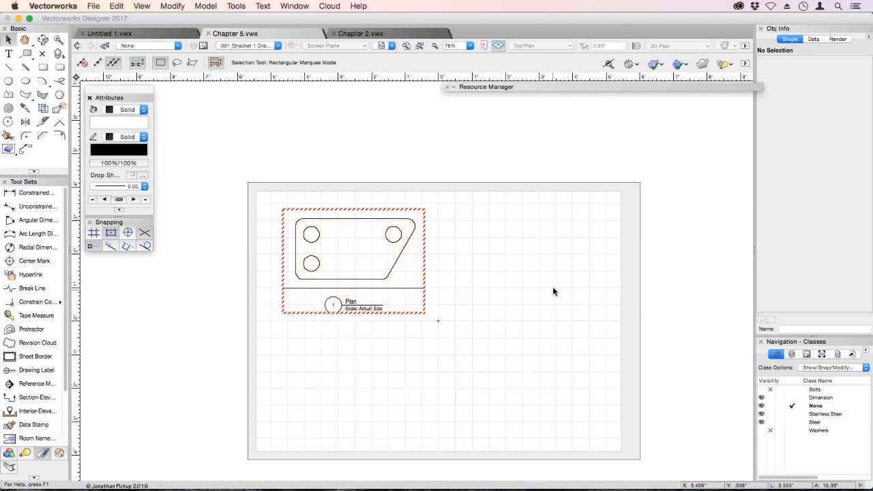
{"action": "left_click", "coordinate": [388, 273]}
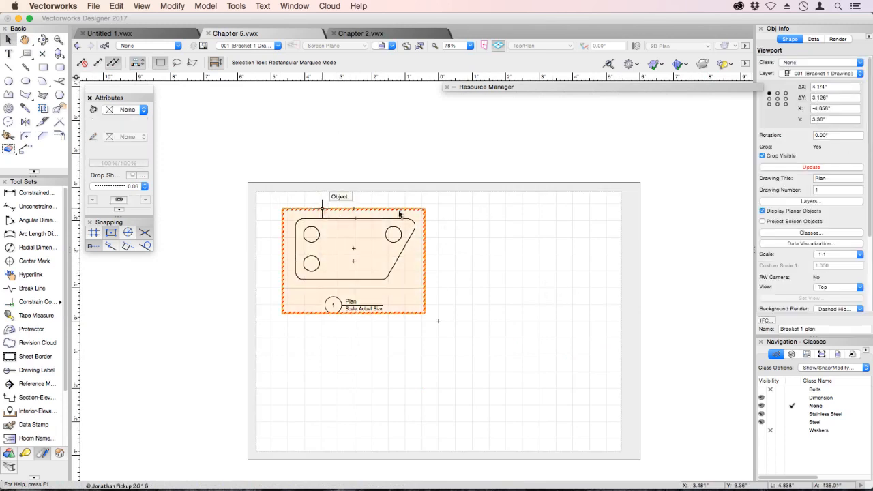
Update the out-of-date plan viewport and hide its crop outline
{"action": "left_click", "coordinate": [812, 167]}
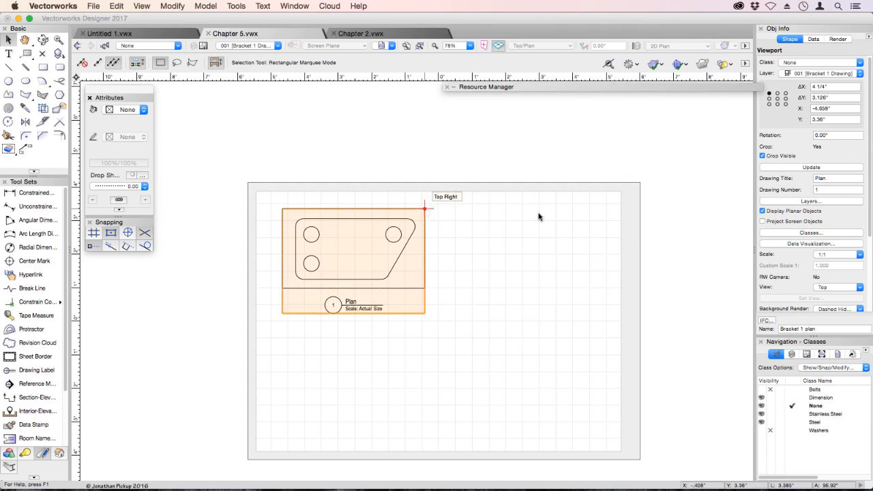
{"action": "left_click", "coordinate": [769, 157]}
{"action": "left_click", "coordinate": [764, 157]}
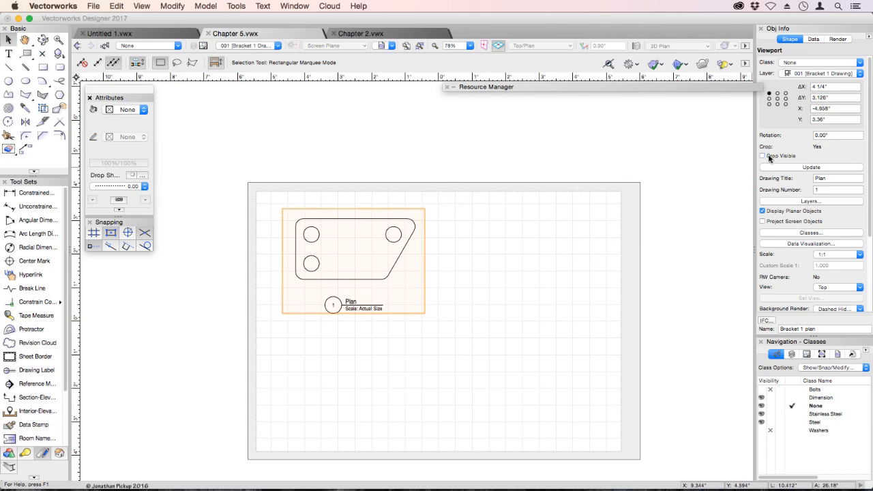
{"action": "left_click", "coordinate": [768, 156]}
Return to the Bracket 1 design layer and switch it to the Front view
{"action": "left_click", "coordinate": [278, 46]}
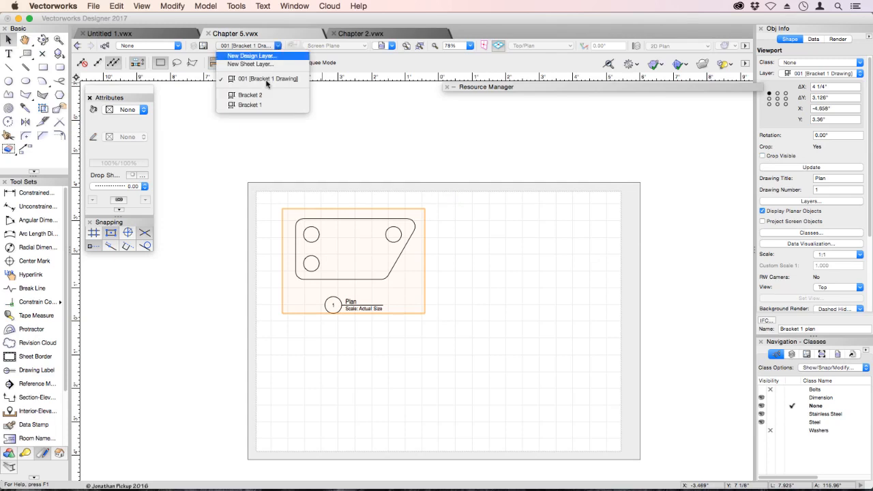
{"action": "left_click", "coordinate": [265, 105]}
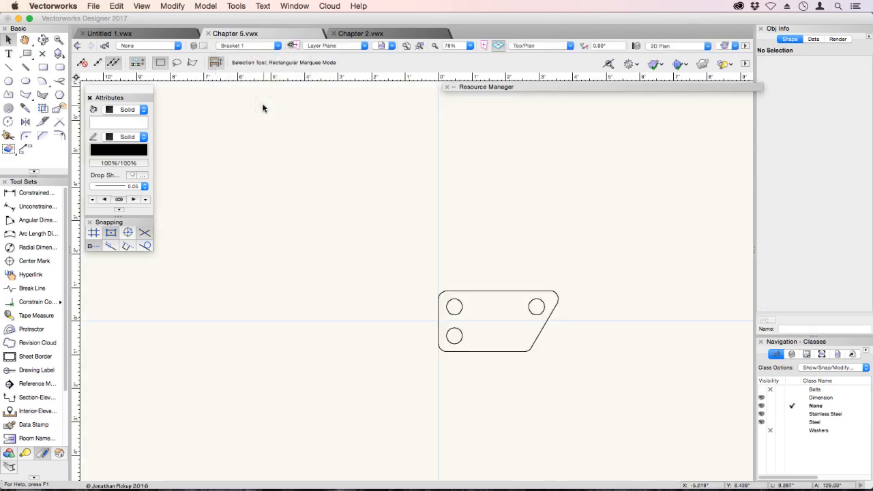
{"action": "left_click", "coordinate": [521, 46]}
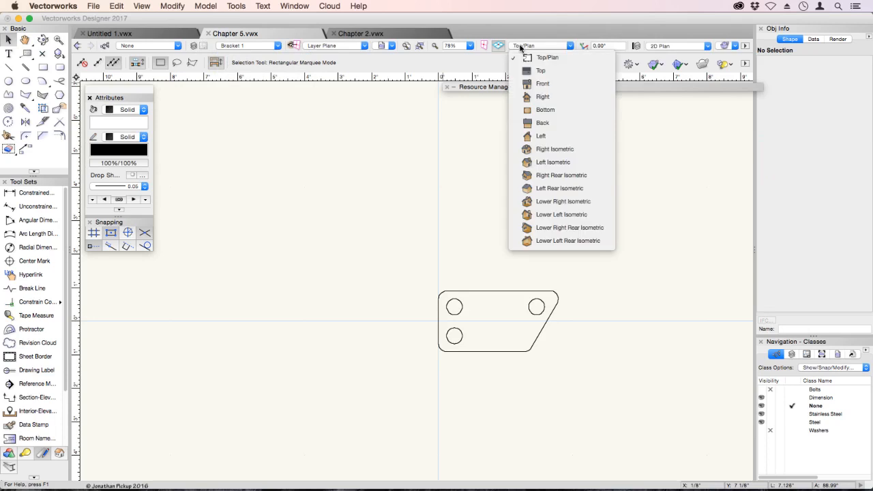
{"action": "left_click", "coordinate": [530, 85]}
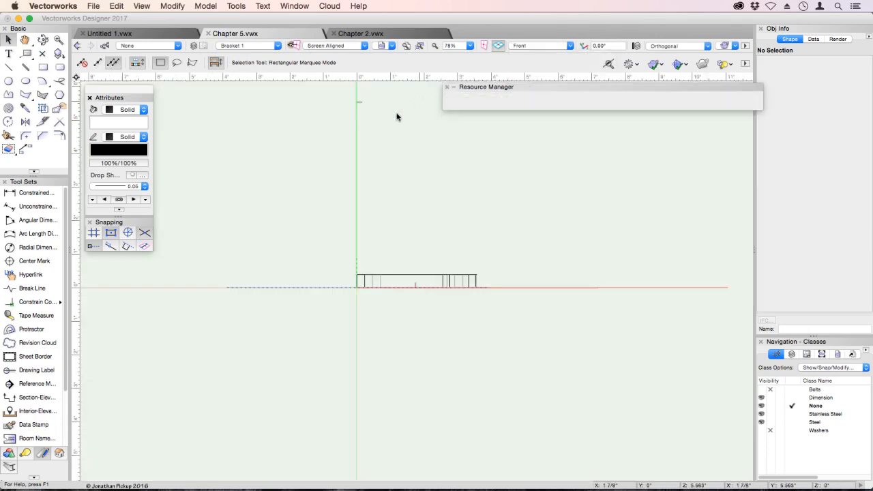
Draw a rectangle about 4 1/2" by 1.156" around the bracket's front view and set its plane to Screen
{"action": "left_click", "coordinate": [42, 67]}
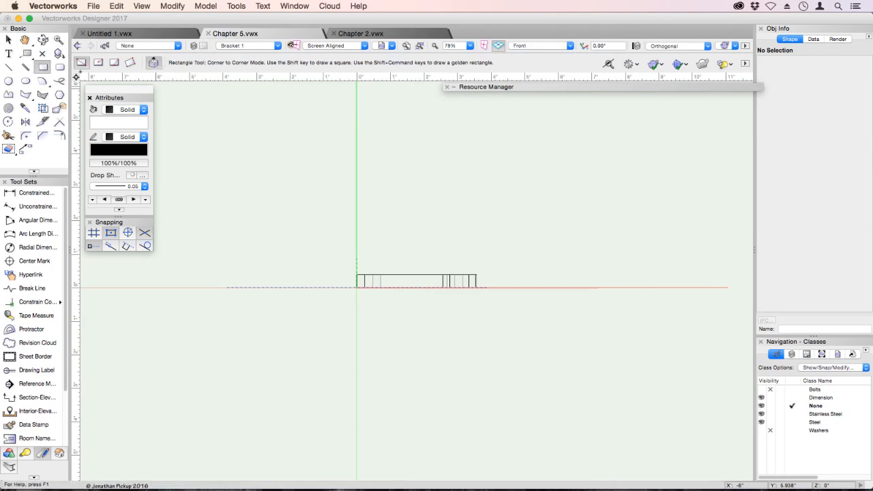
{"action": "left_click", "coordinate": [344, 262]}
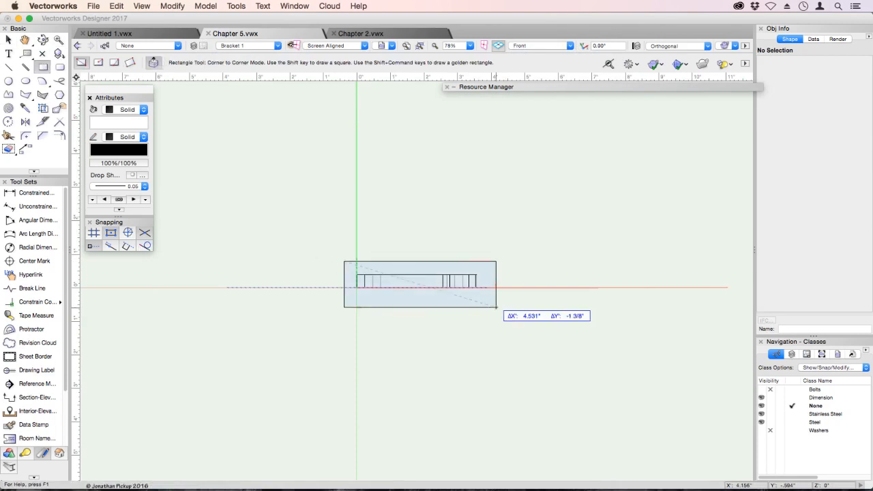
{"action": "left_click", "coordinate": [495, 301]}
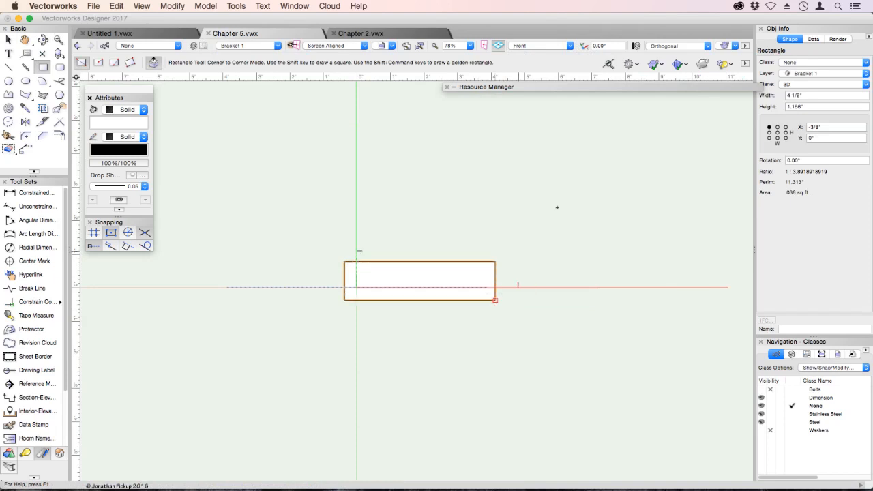
{"action": "left_click", "coordinate": [809, 84]}
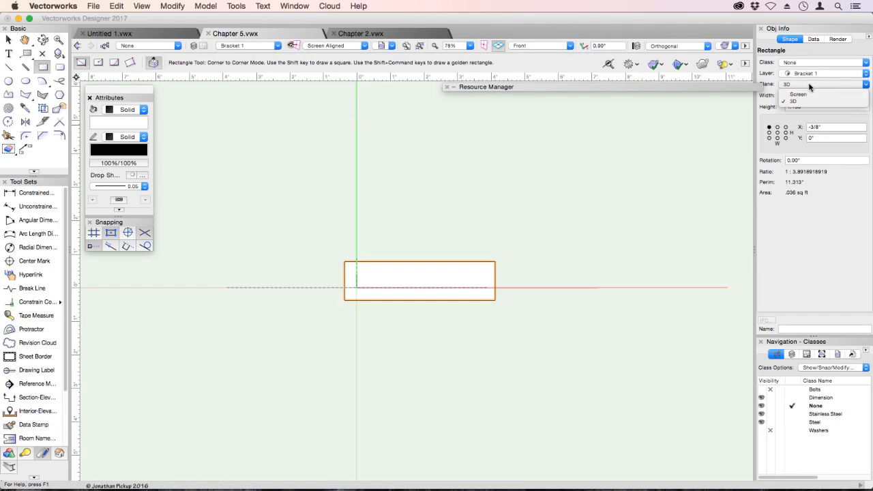
{"action": "left_click", "coordinate": [807, 93]}
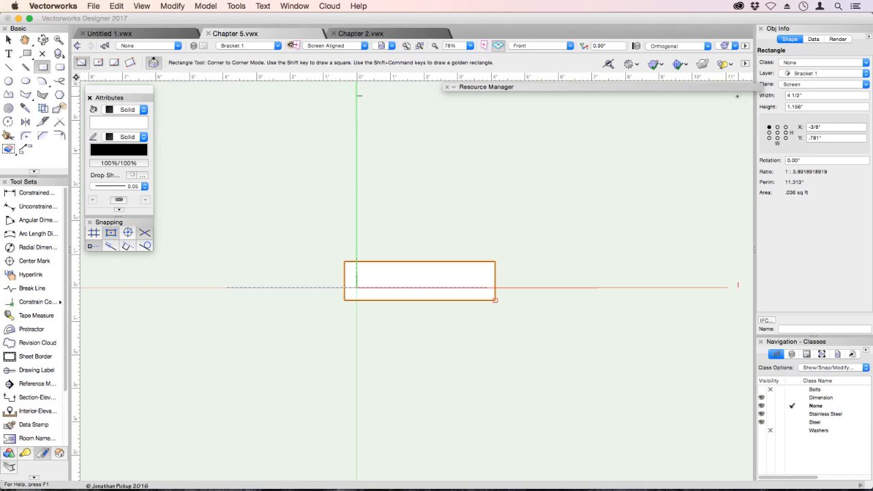
Start a new viewport using the rectangle as its crop and name it "Bracket 1 Front"
{"action": "left_click", "coordinate": [141, 6]}
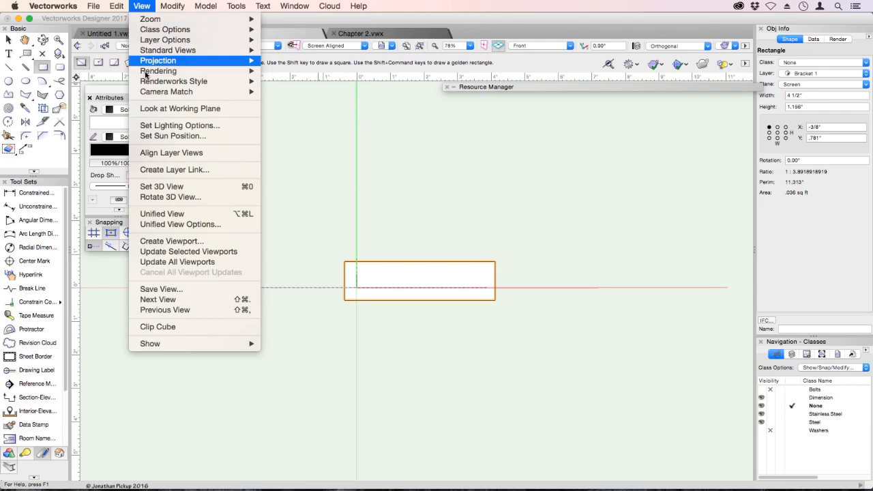
{"action": "left_click", "coordinate": [146, 243]}
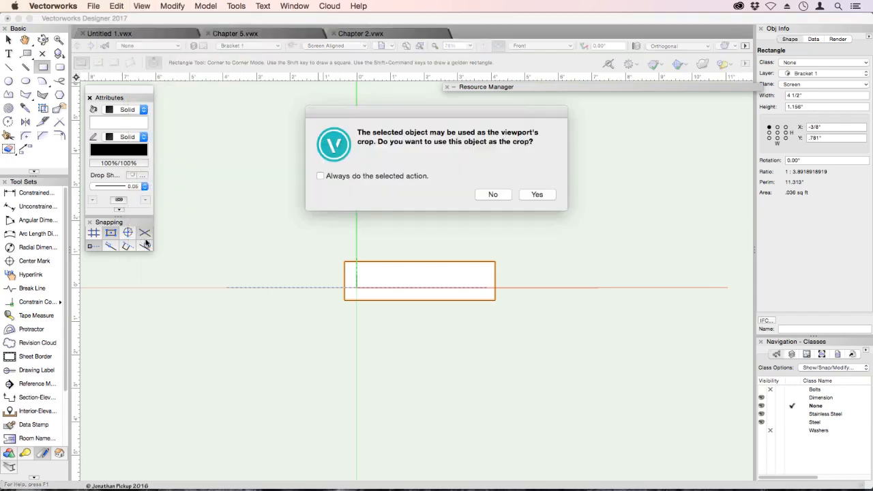
{"action": "left_click", "coordinate": [543, 198]}
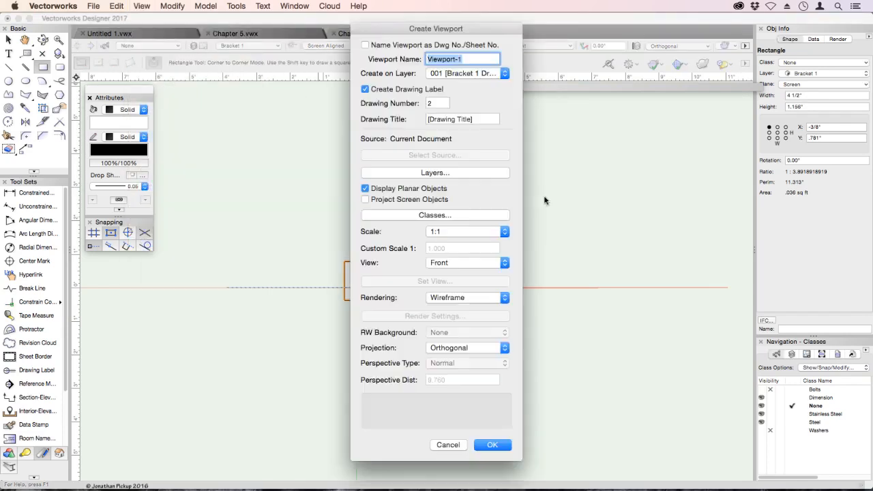
{"action": "type", "text": "Bracket"}
{"action": "key", "text": "BackSpace"}
{"action": "key", "text": "BackSpace"}
{"action": "key", "text": "BackSpace"}
{"action": "type", "text": "ket 1 Front"}
{"action": "key", "text": "Tab"}
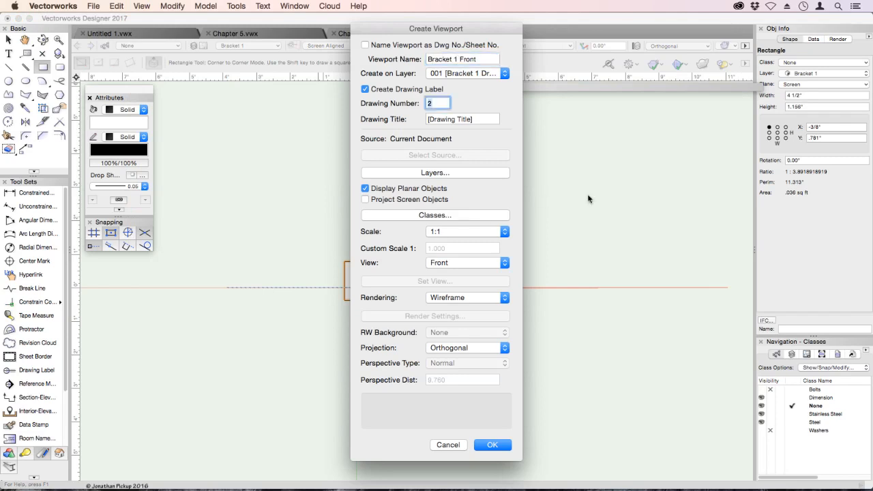
Keep the viewport on sheet layer 001 [Bracket 1 Drawing] and set its drawing title to "Front"
{"action": "left_click", "coordinate": [487, 73]}
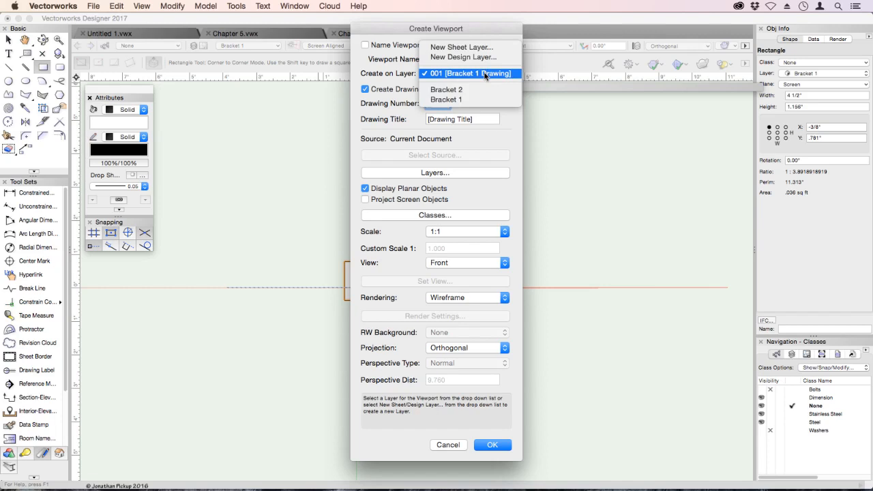
{"action": "left_click", "coordinate": [485, 75]}
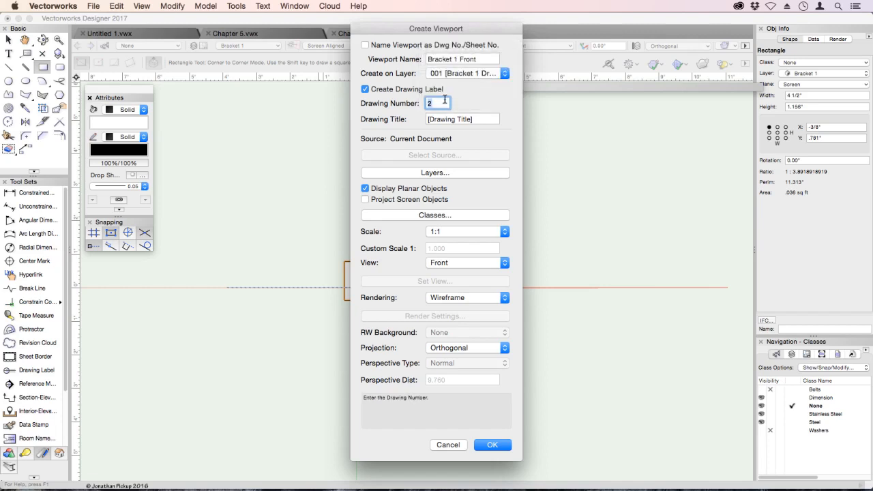
{"action": "left_click", "coordinate": [480, 120]}
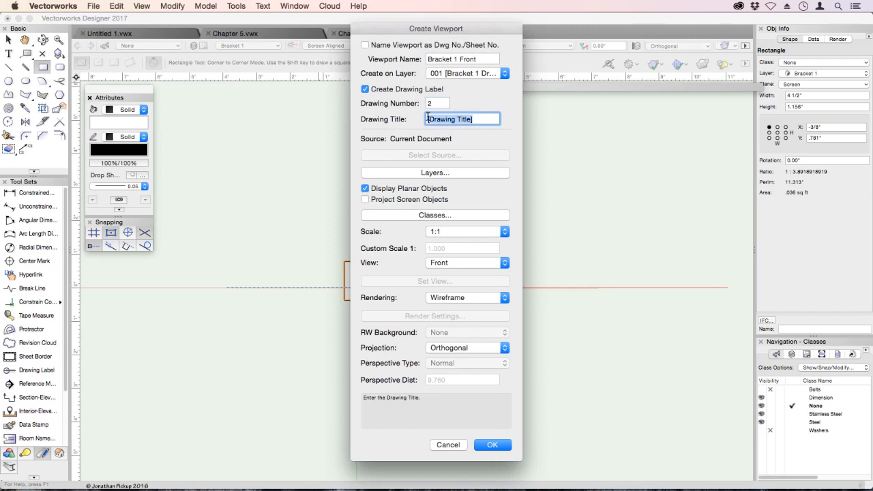
{"action": "type", "text": "Front"}
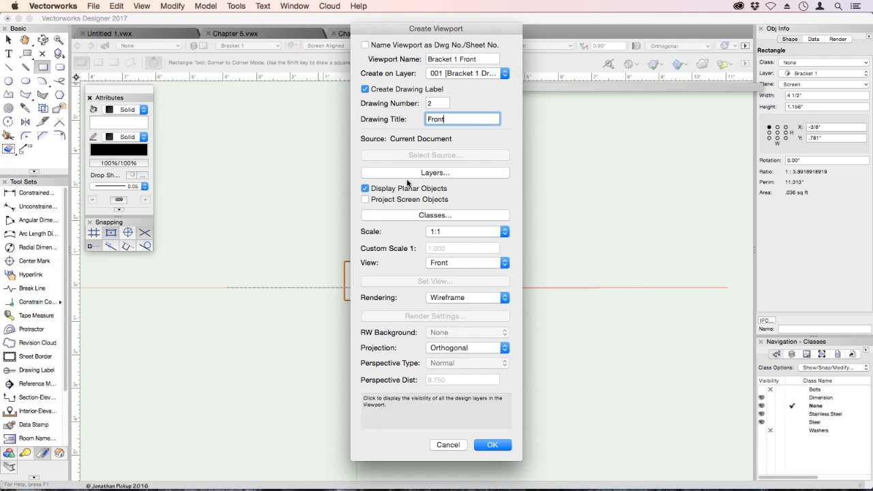
Accept the front viewport's layer visibilities with only Bracket 1 visible, and its class visibilities with Bolts and Washers hidden
{"action": "left_click", "coordinate": [435, 173]}
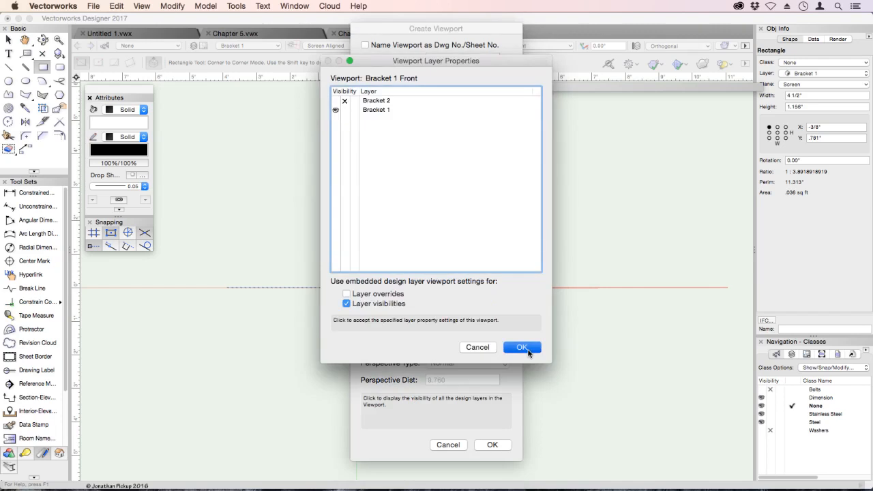
{"action": "left_click", "coordinate": [522, 347]}
{"action": "left_click", "coordinate": [423, 217]}
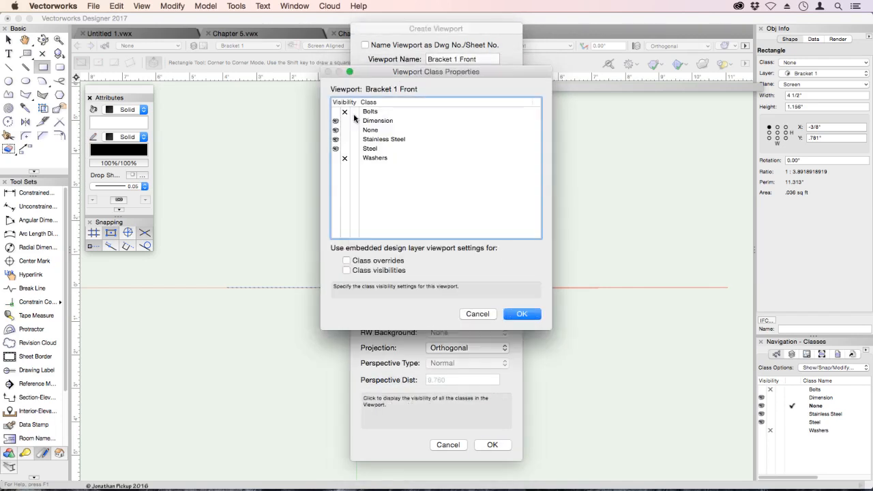
{"action": "left_click", "coordinate": [518, 313]}
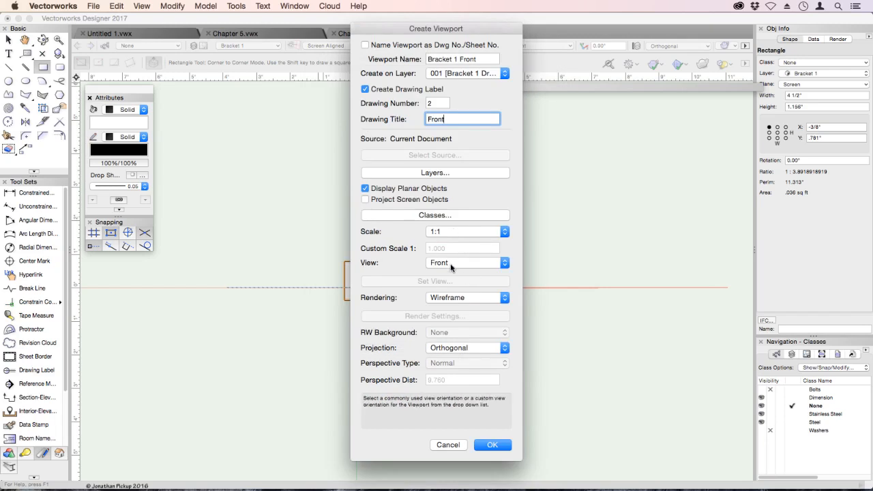
Set the front viewport's rendering to Dashed Hidden line and create the viewport
{"action": "left_click", "coordinate": [455, 298]}
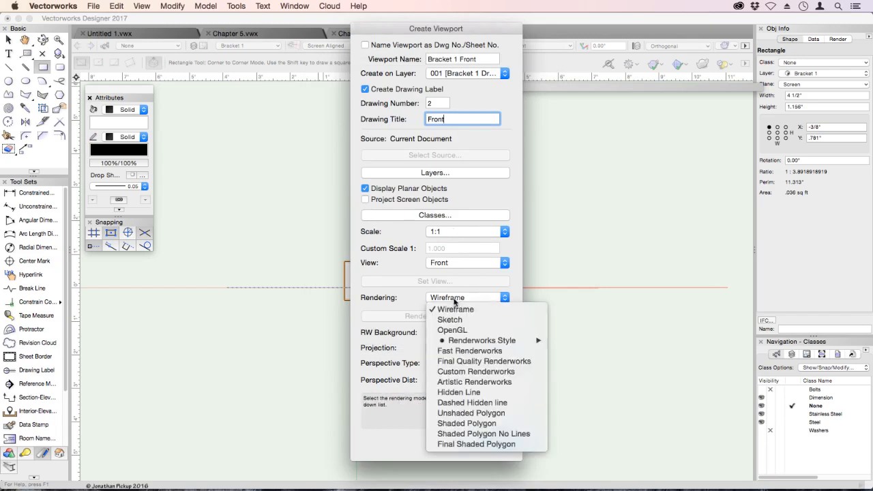
{"action": "left_click", "coordinate": [462, 402]}
{"action": "left_click", "coordinate": [490, 440]}
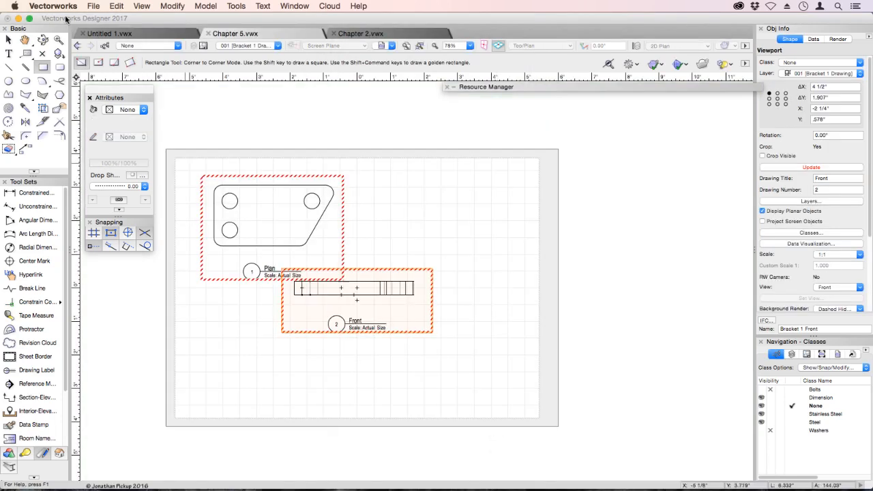
Move the Front viewport below the Plan viewport, aligning the bracket's left edges in both views
{"action": "left_click", "coordinate": [8, 39]}
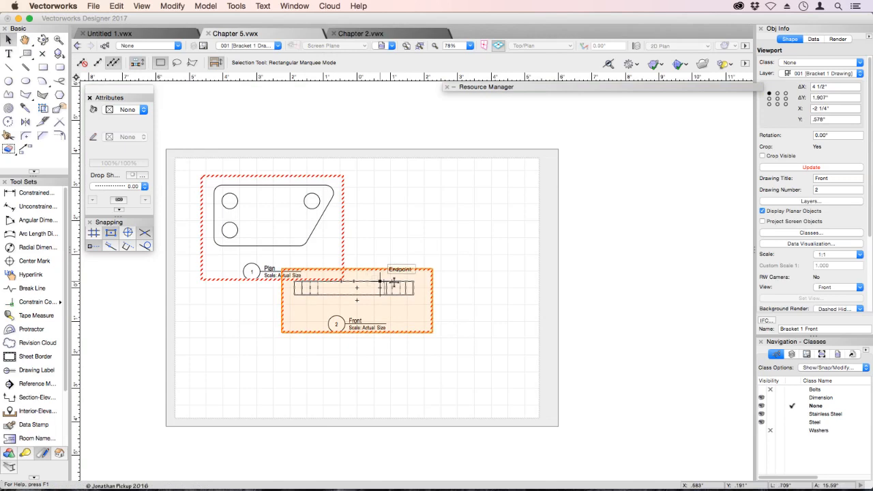
{"action": "left_click_drag", "start_coordinate": [380, 281], "coordinate": [433, 288]}
{"action": "left_click", "coordinate": [388, 258]}
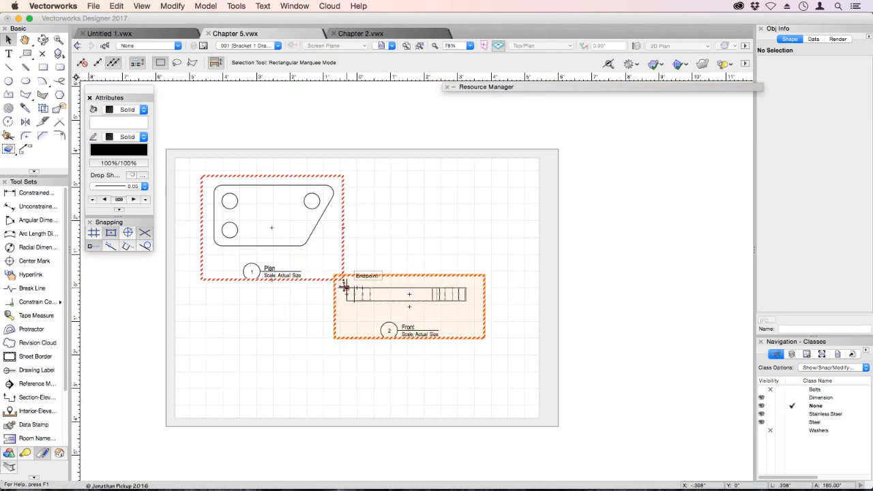
{"action": "left_click_drag", "start_coordinate": [345, 287], "coordinate": [213, 330]}
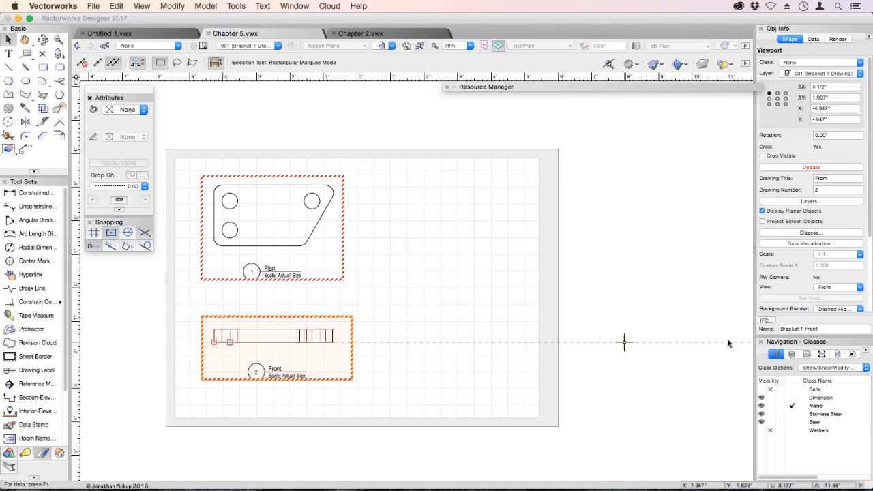
Return to the Bracket 1 design layer and switch it to the Right view
{"action": "left_click", "coordinate": [790, 354]}
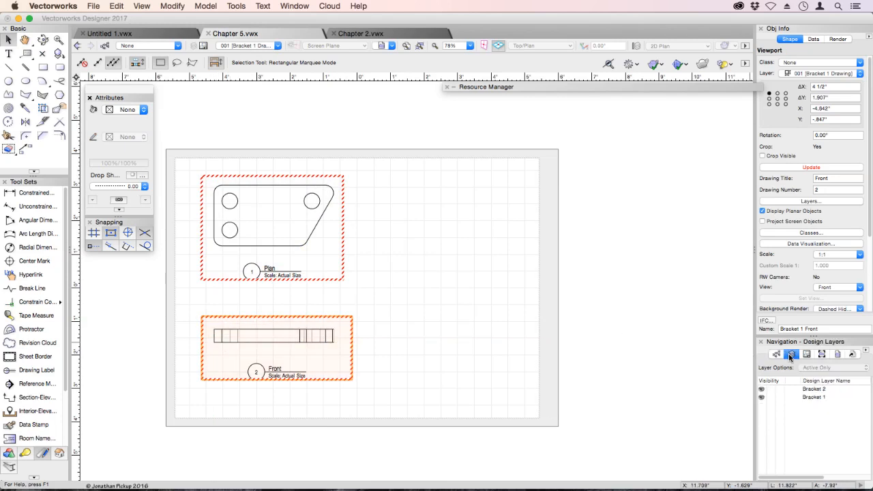
{"action": "left_click", "coordinate": [791, 397]}
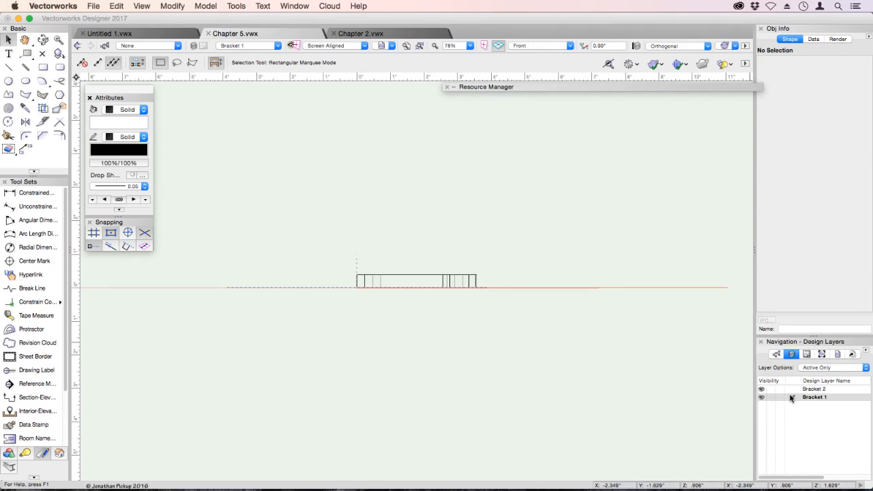
{"action": "left_click", "coordinate": [569, 45]}
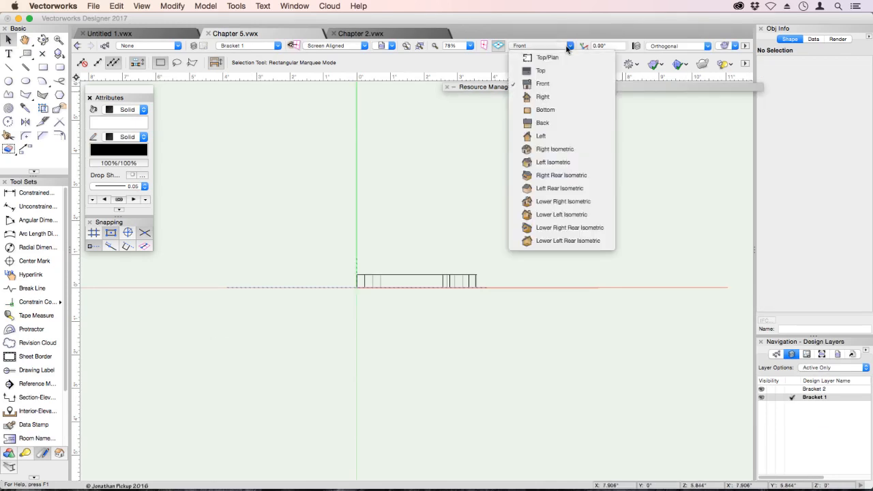
{"action": "left_click", "coordinate": [543, 97]}
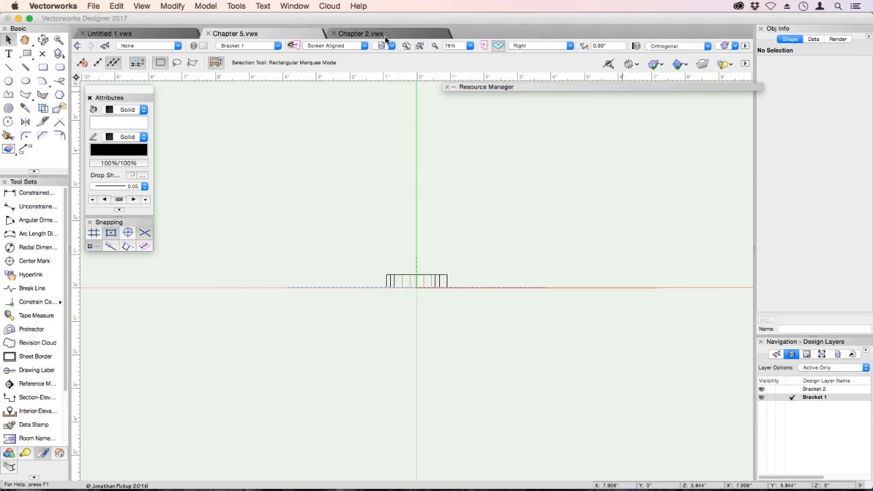
Draw a rectangle about 2.813" by 1.313" around the bracket's side view and set its plane to Screen
{"action": "left_click", "coordinate": [43, 67]}
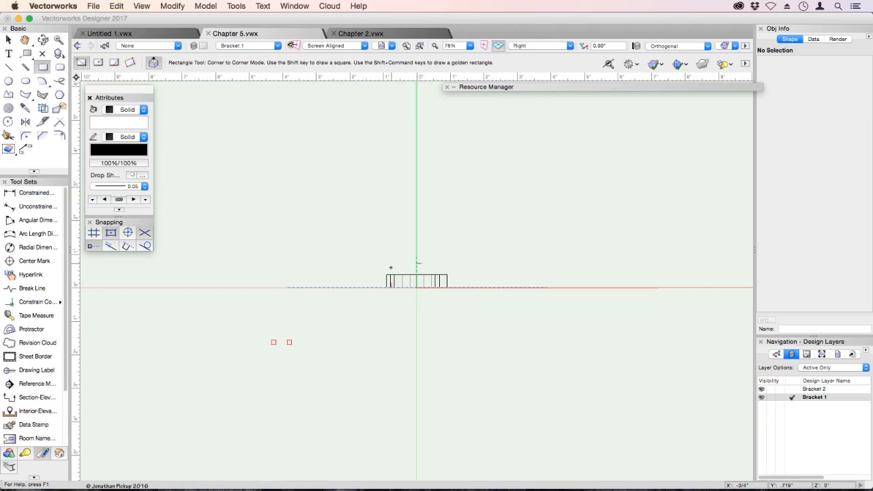
{"action": "left_click", "coordinate": [371, 260]}
{"action": "left_click", "coordinate": [465, 305]}
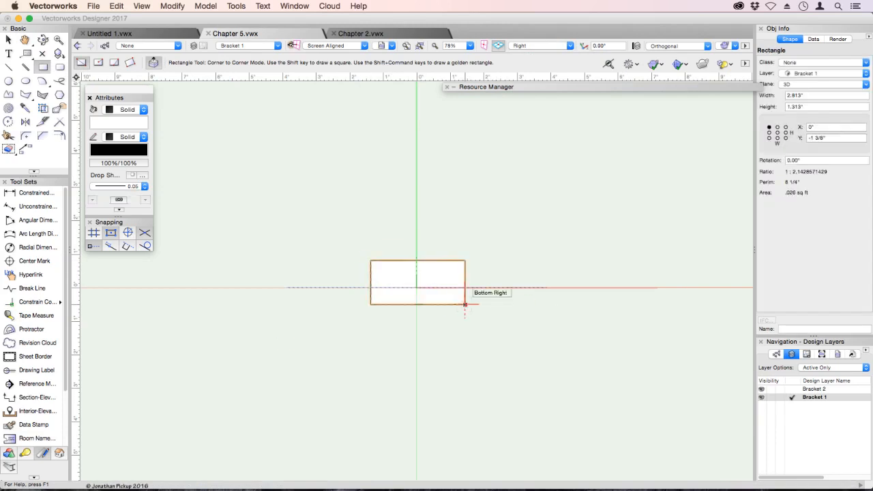
{"action": "left_click", "coordinate": [802, 85]}
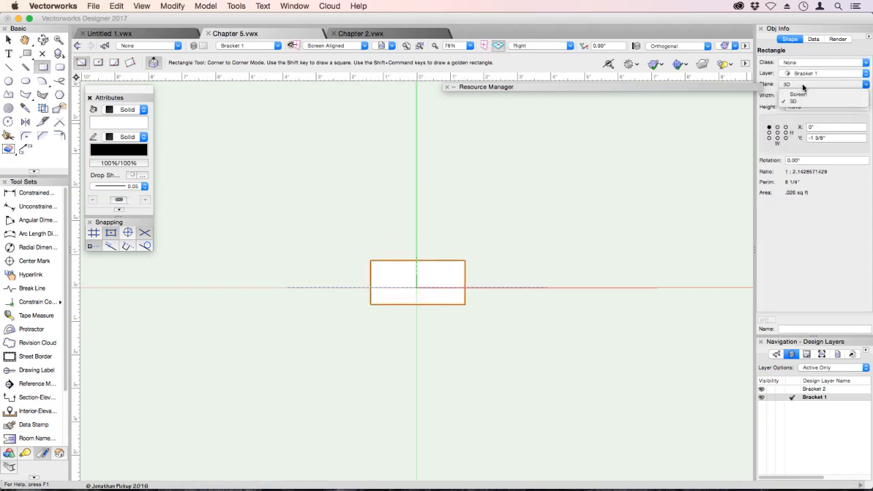
{"action": "left_click", "coordinate": [800, 96]}
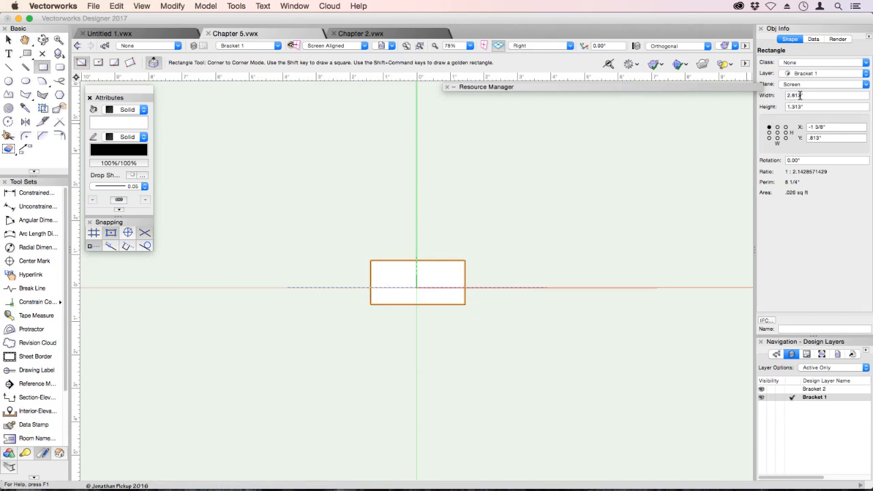
Start a new viewport using the rectangle as its crop, named "Bracket 1 Side" with the drawing title "Side"
{"action": "left_click", "coordinate": [140, 5]}
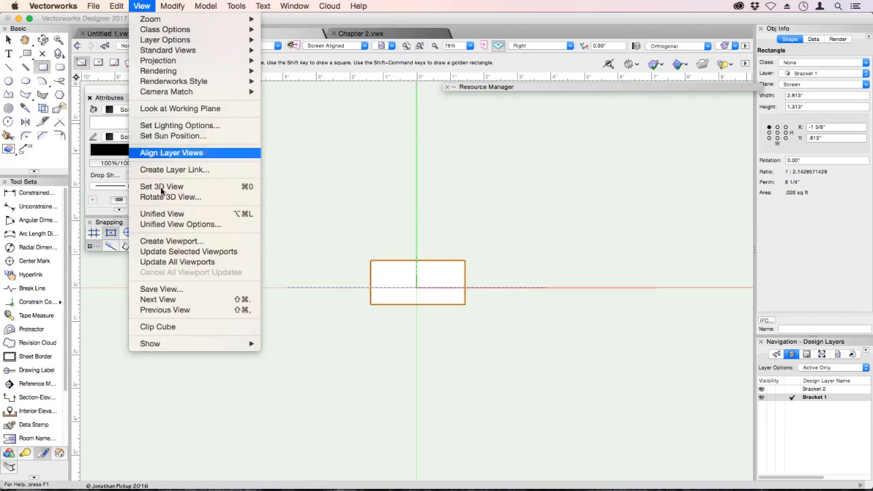
{"action": "left_click", "coordinate": [164, 241]}
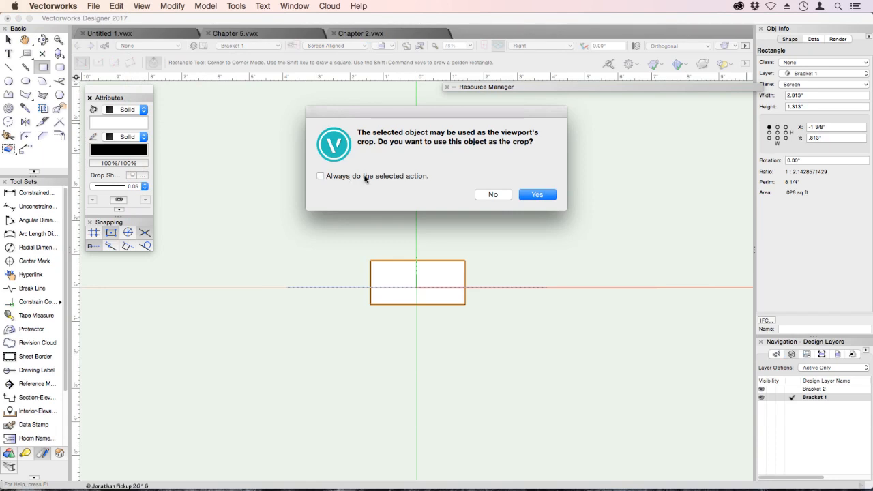
{"action": "left_click", "coordinate": [537, 195]}
{"action": "type", "text": "Bracket 1 Side"}
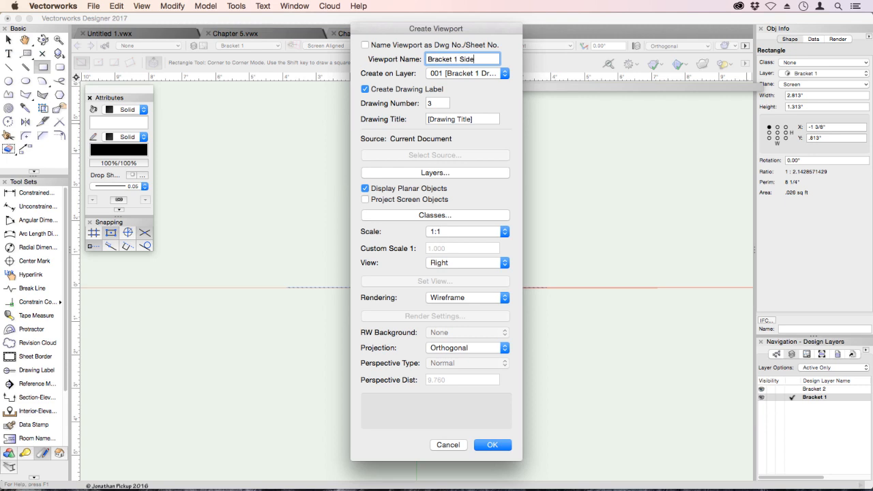
{"action": "key", "text": "Tab"}
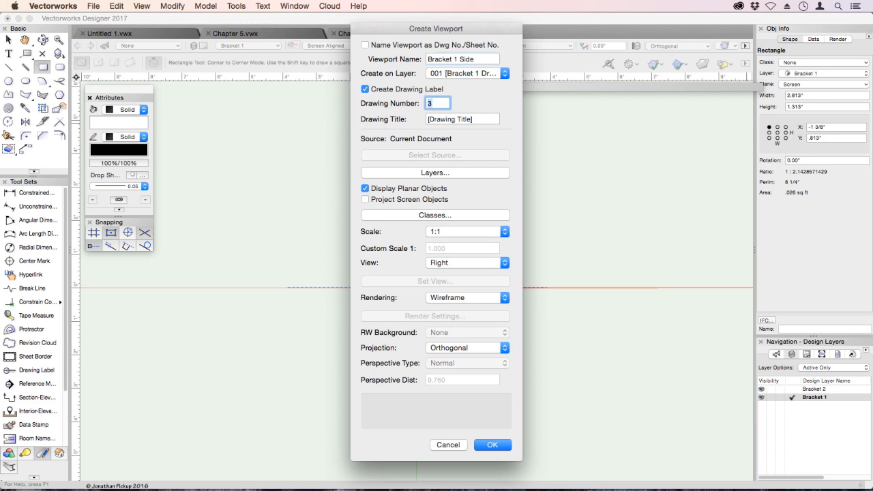
{"action": "key", "text": "Tab"}
{"action": "type", "text": "S"}
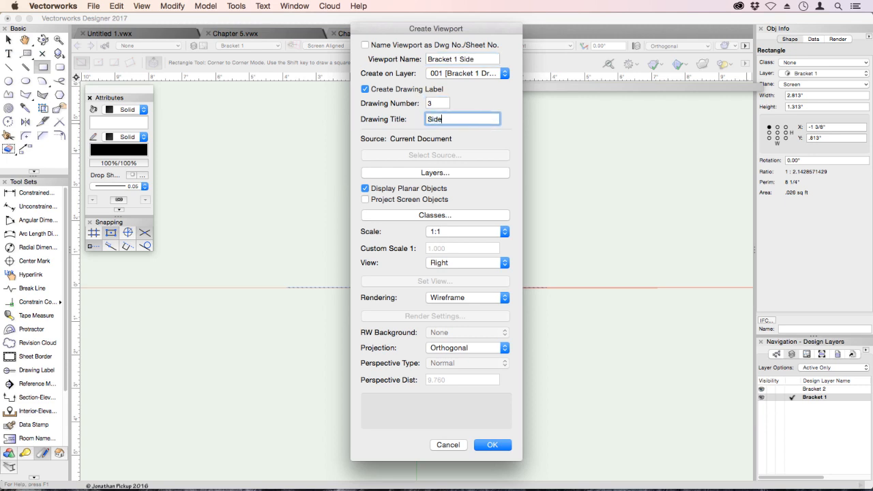
Check the side viewport's layer and class visibilities and accept both sets of settings
{"action": "left_click", "coordinate": [459, 172]}
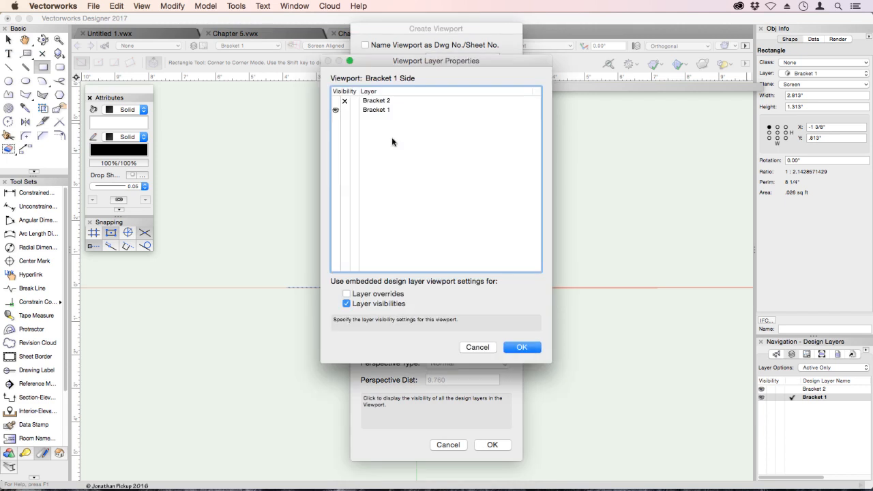
{"action": "left_click", "coordinate": [520, 347]}
{"action": "left_click", "coordinate": [440, 215]}
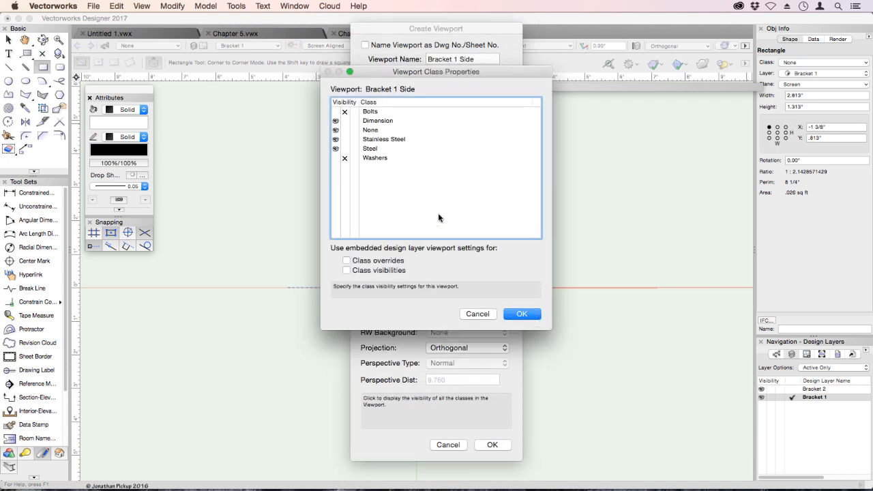
{"action": "left_click", "coordinate": [522, 313]}
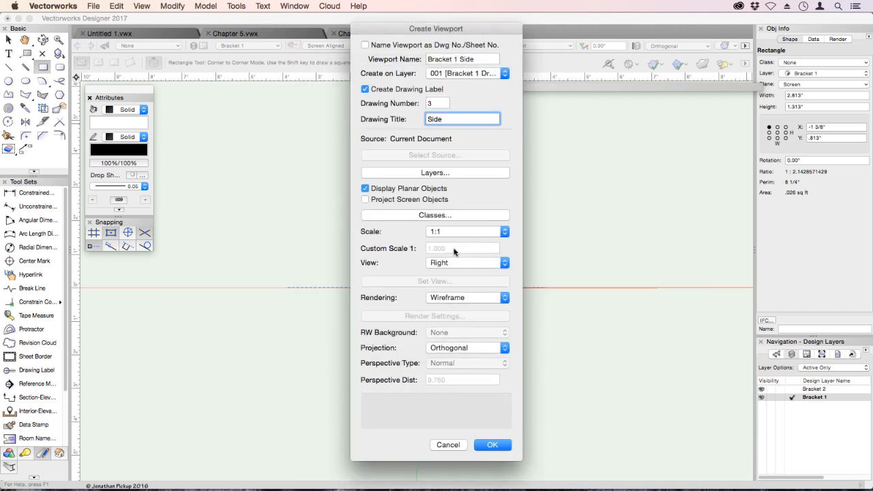
Set the side viewport's rendering to Dashed Hidden line and create the viewport
{"action": "left_click", "coordinate": [456, 300]}
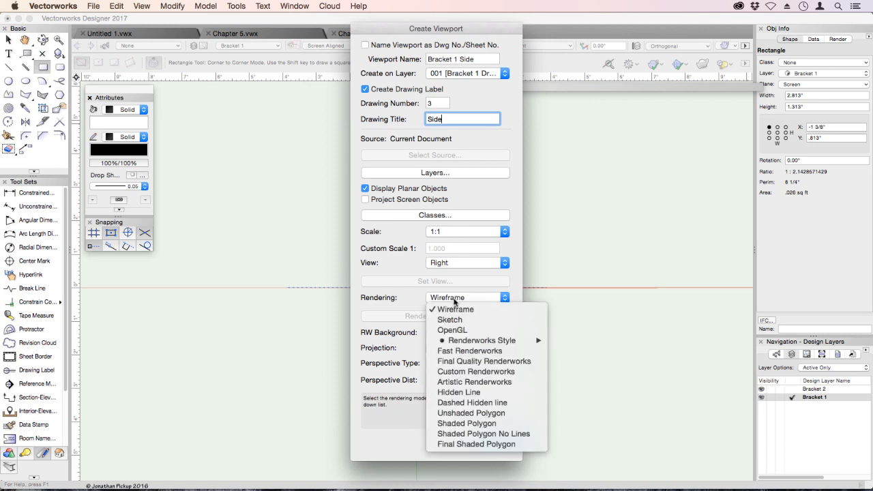
{"action": "left_click", "coordinate": [461, 403]}
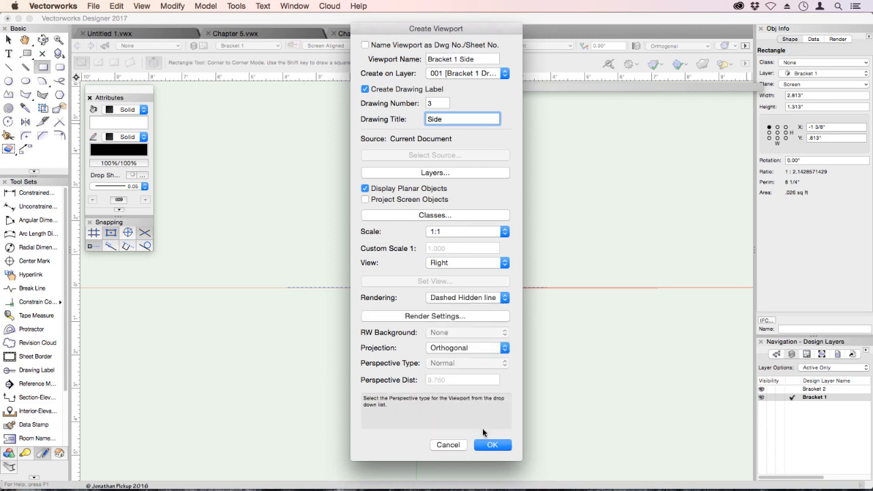
{"action": "left_click", "coordinate": [491, 445]}
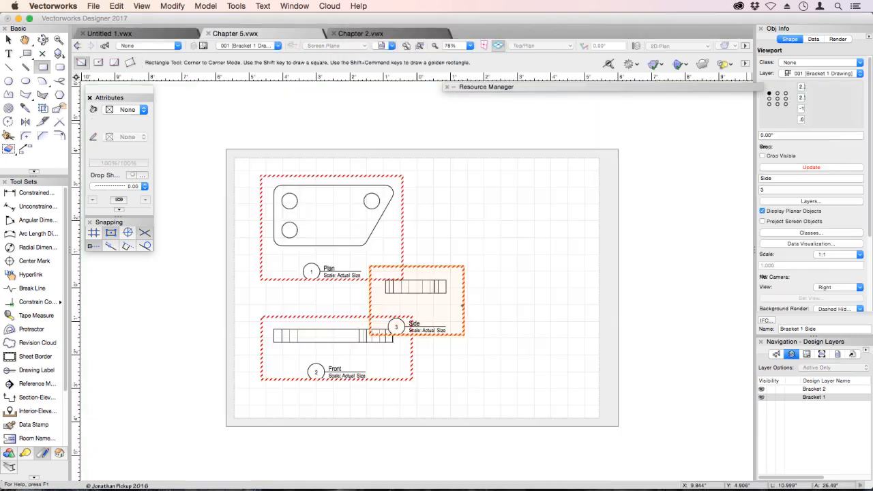
Move the Side viewport to the right of the Front viewport, lining up the bracket's top edges in both views
{"action": "left_click", "coordinate": [499, 295]}
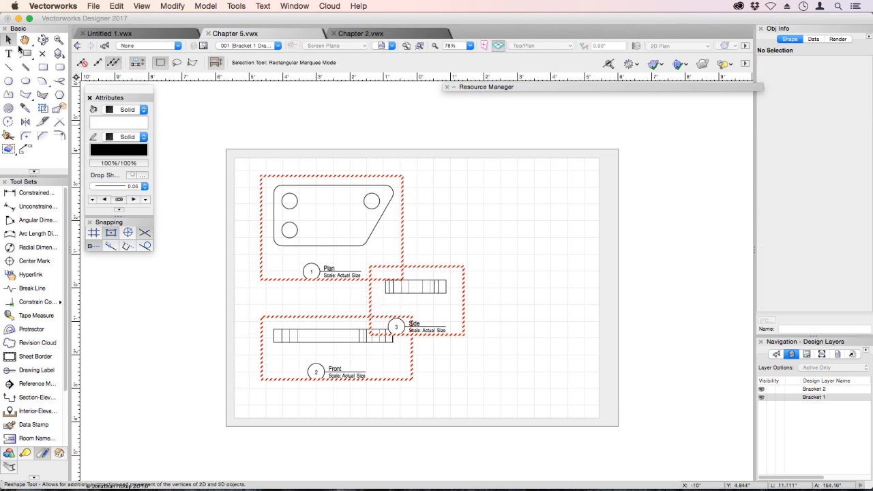
{"action": "left_click_drag", "start_coordinate": [417, 287], "coordinate": [497, 191]}
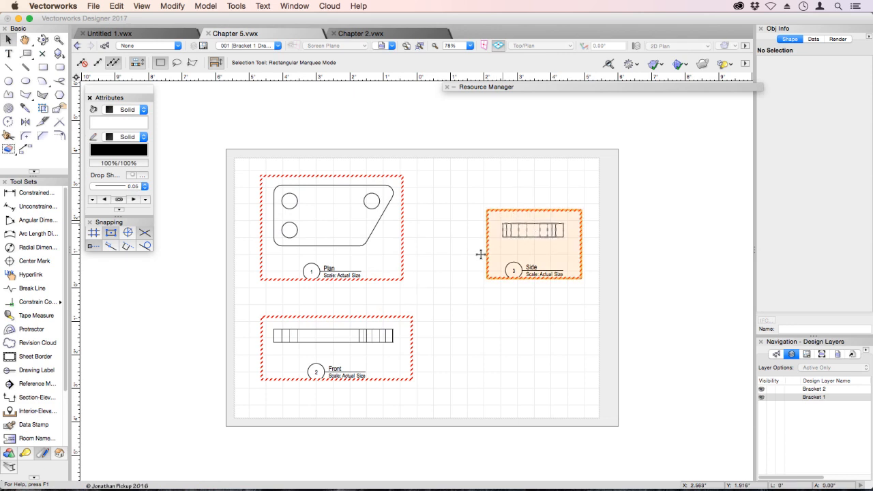
{"action": "left_click_drag", "start_coordinate": [481, 253], "coordinate": [468, 332]}
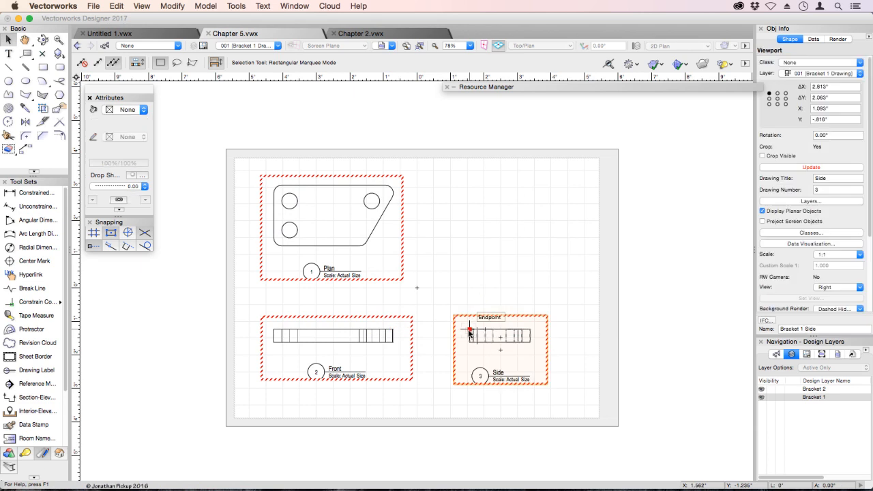
Select the Front and Side viewports together and nudge them up closer to the Plan viewport
{"action": "left_click", "coordinate": [356, 332], "text": "shift"}
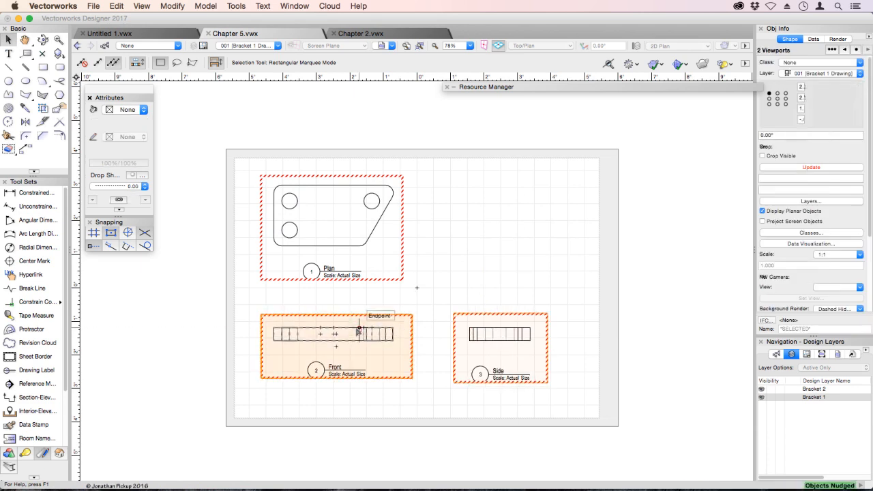
{"action": "key", "text": "shift+Up"}
{"action": "scroll", "coordinate": [357, 331], "scroll_direction": "up", "scroll_amount": 5}
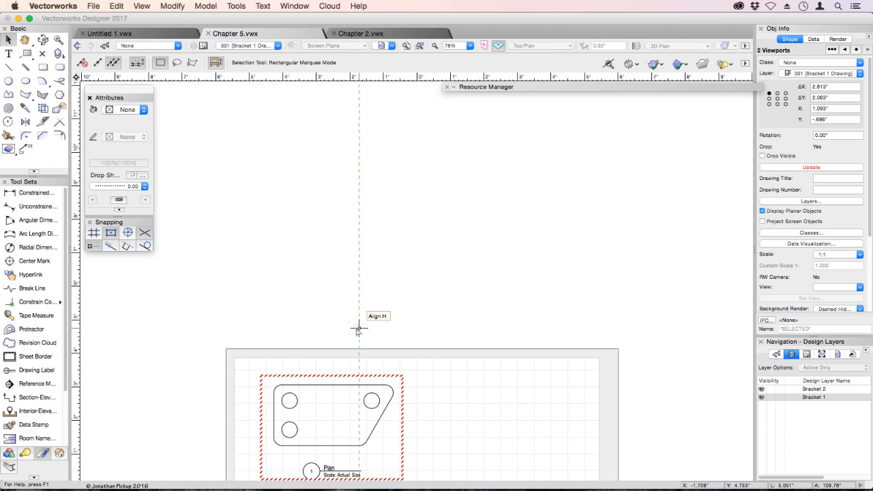
{"action": "scroll", "coordinate": [357, 328], "scroll_direction": "down", "scroll_amount": 5}
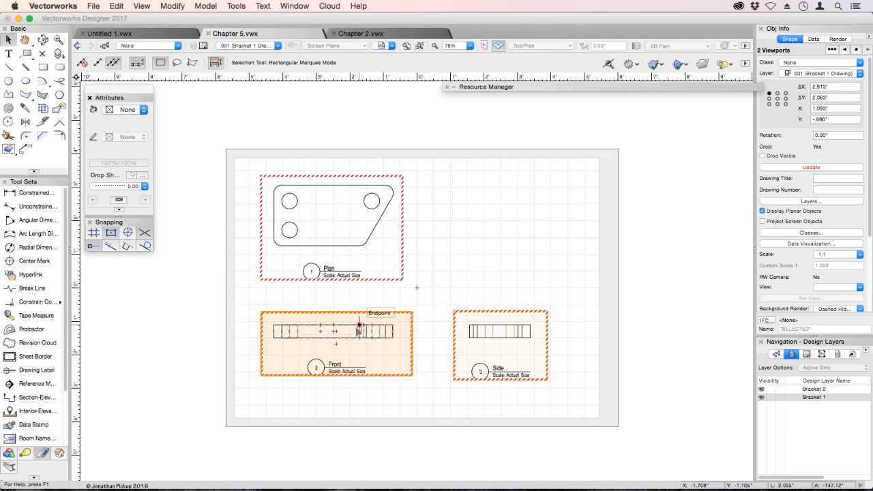
{"action": "key", "text": "shift+Up"}
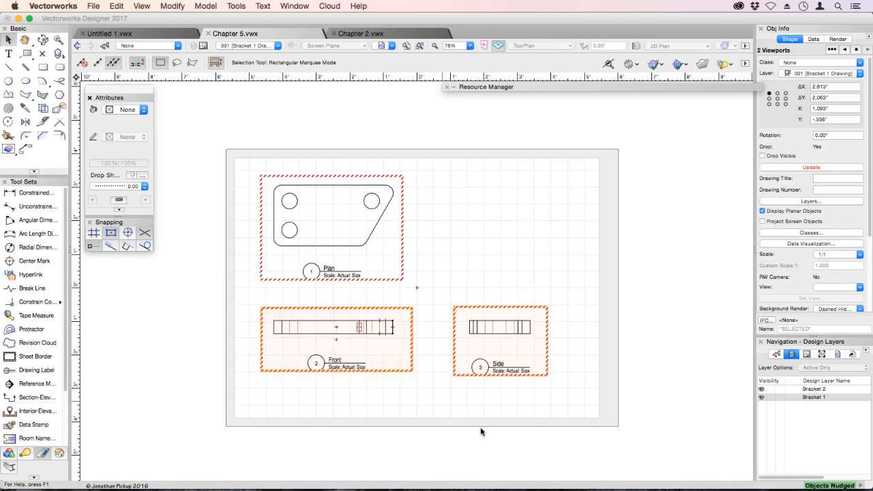